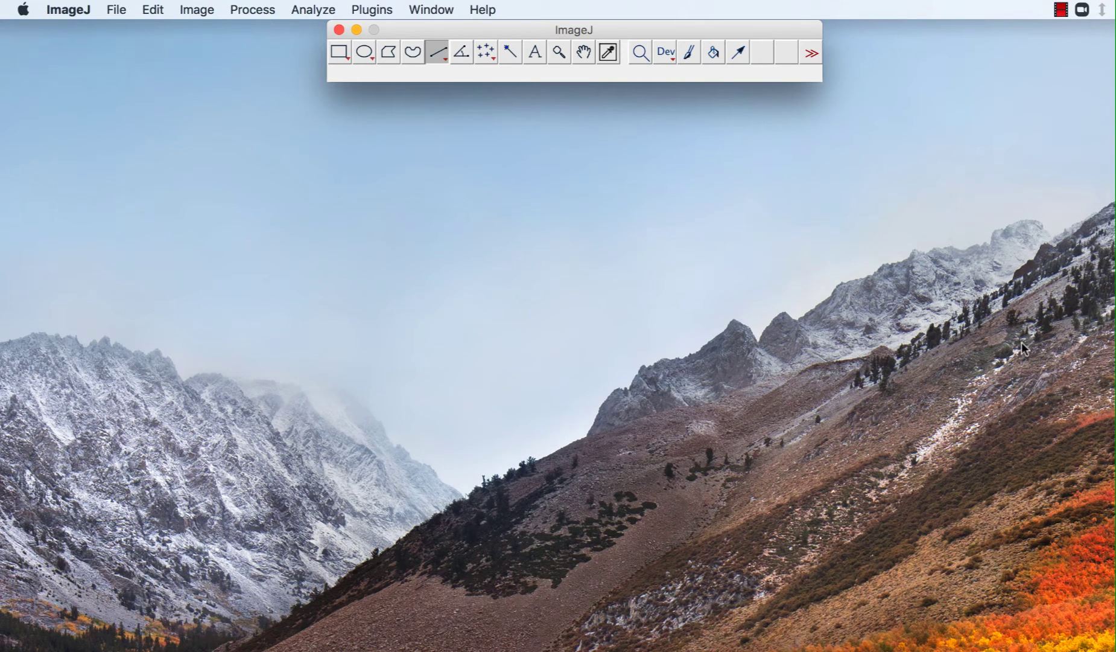
# Open PAGE Gel.png, put the tool palette at the top right and the image at the upper left
pyautogui.click(126, 12)
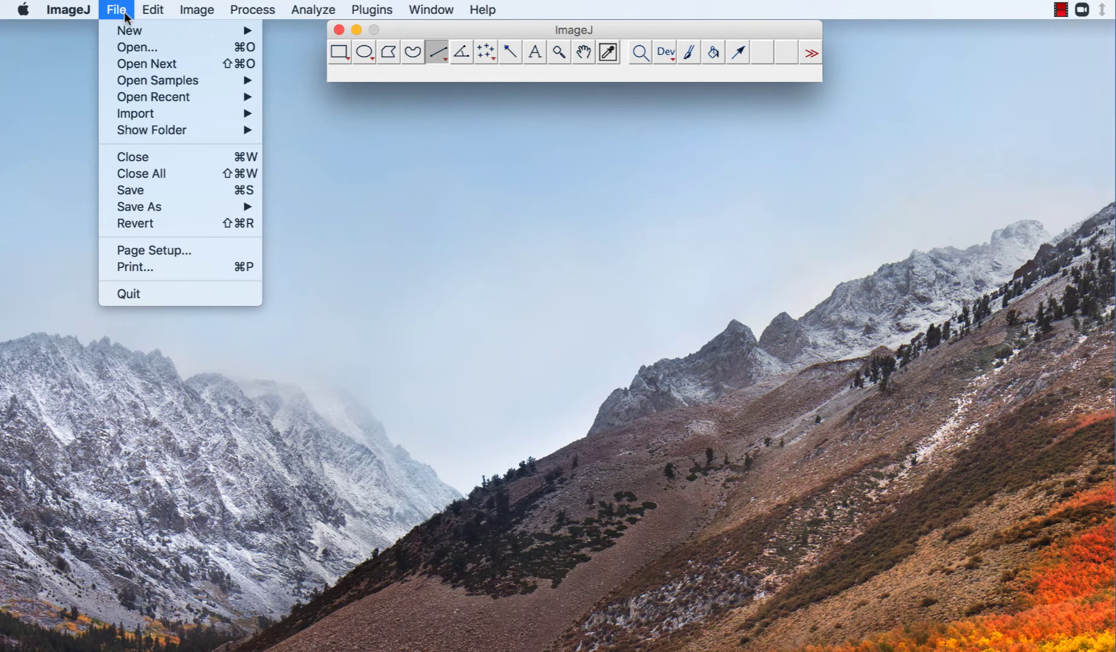
pyautogui.click(135, 47)
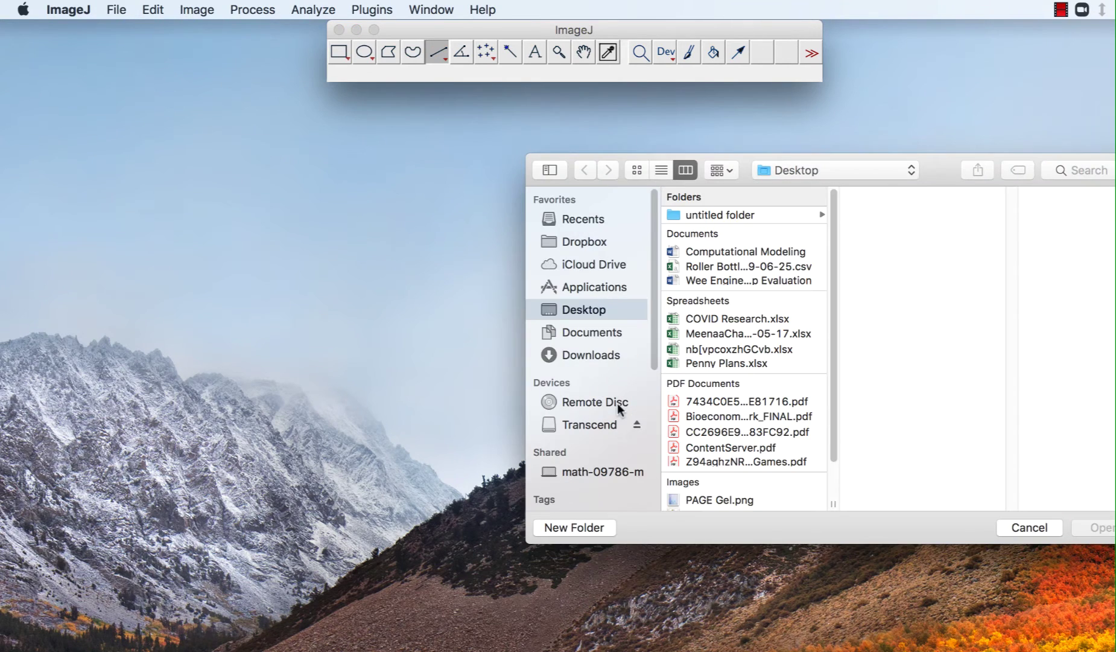
pyautogui.scroll(-1, 754, 464)
pyautogui.doubleClick(754, 476)
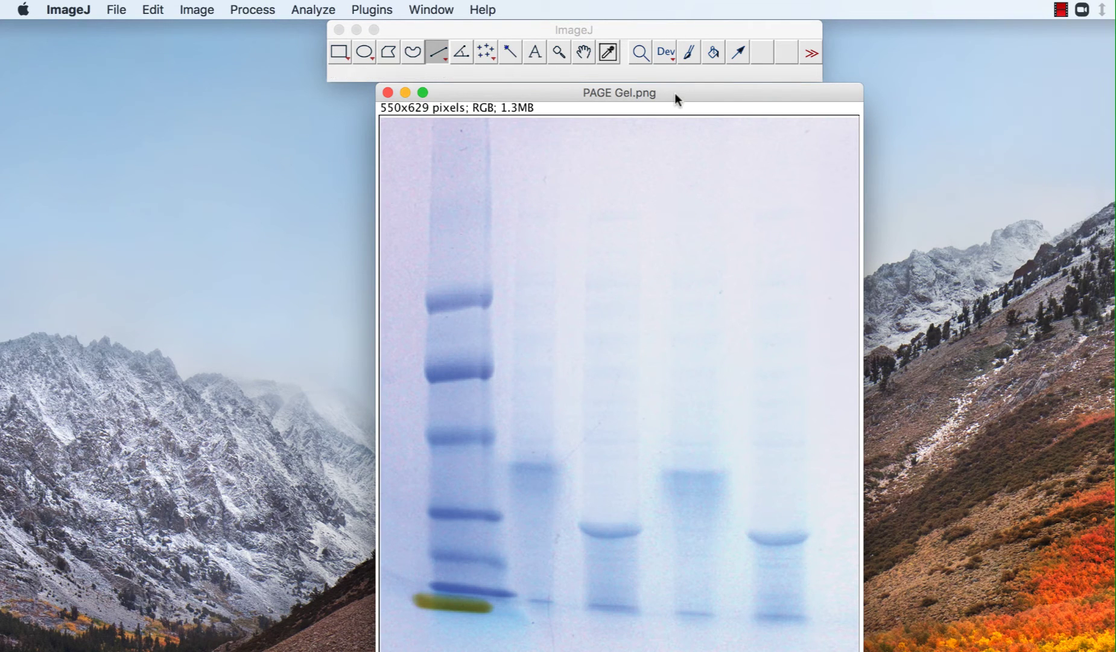
pyautogui.moveTo(675, 33); pyautogui.dragTo(959, 34)
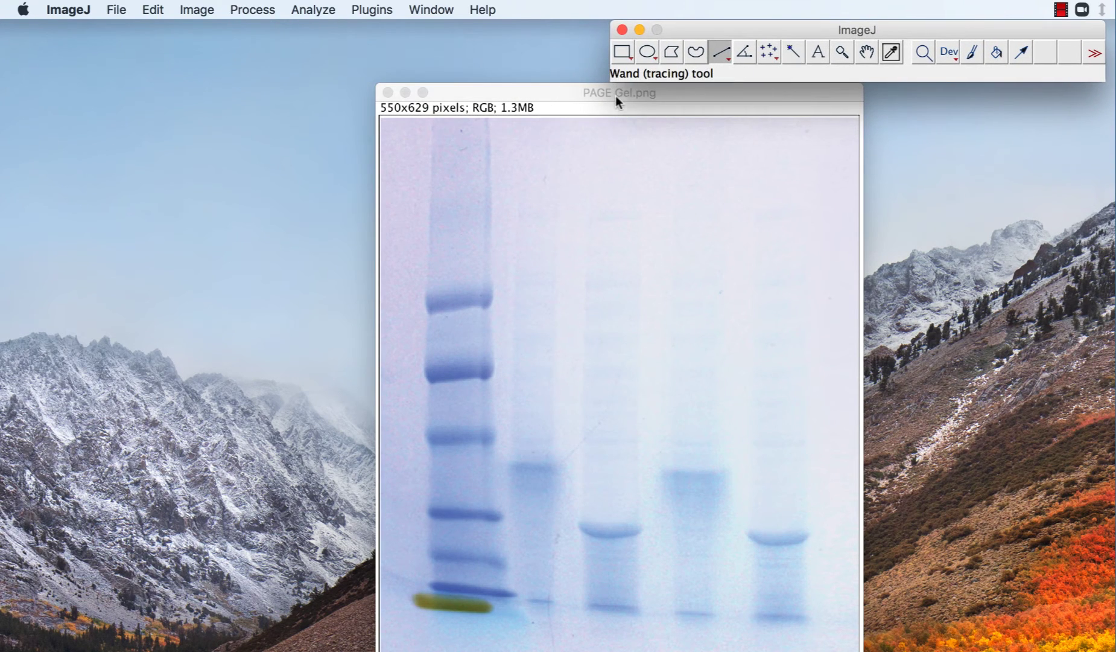
pyautogui.moveTo(616, 96); pyautogui.dragTo(347, 30)
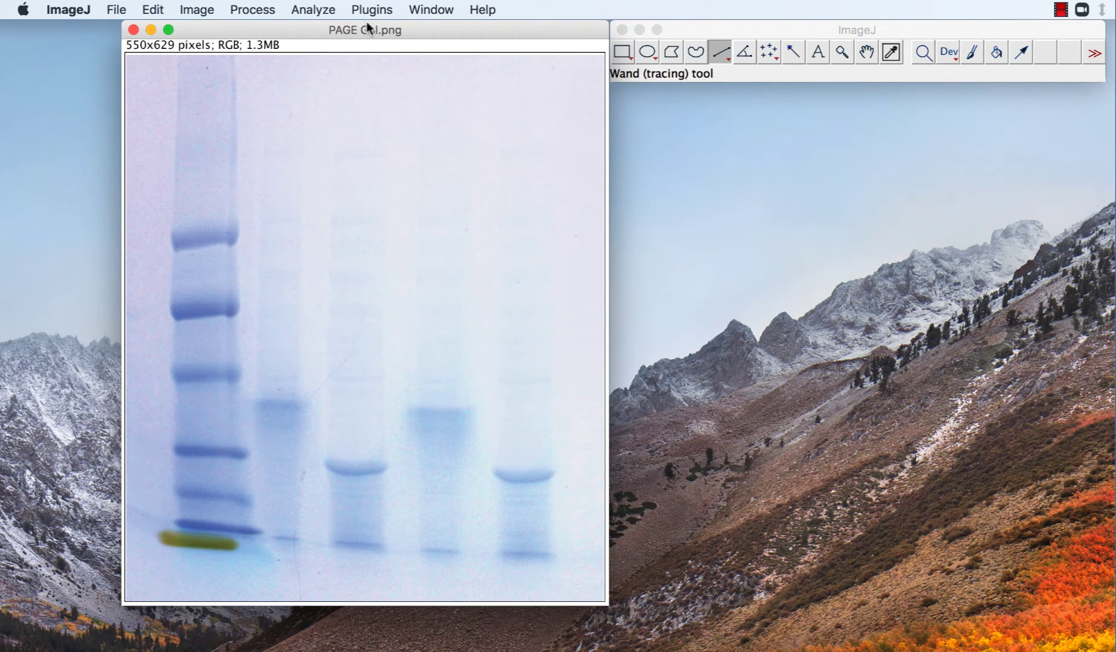
pyautogui.click(189, 6)
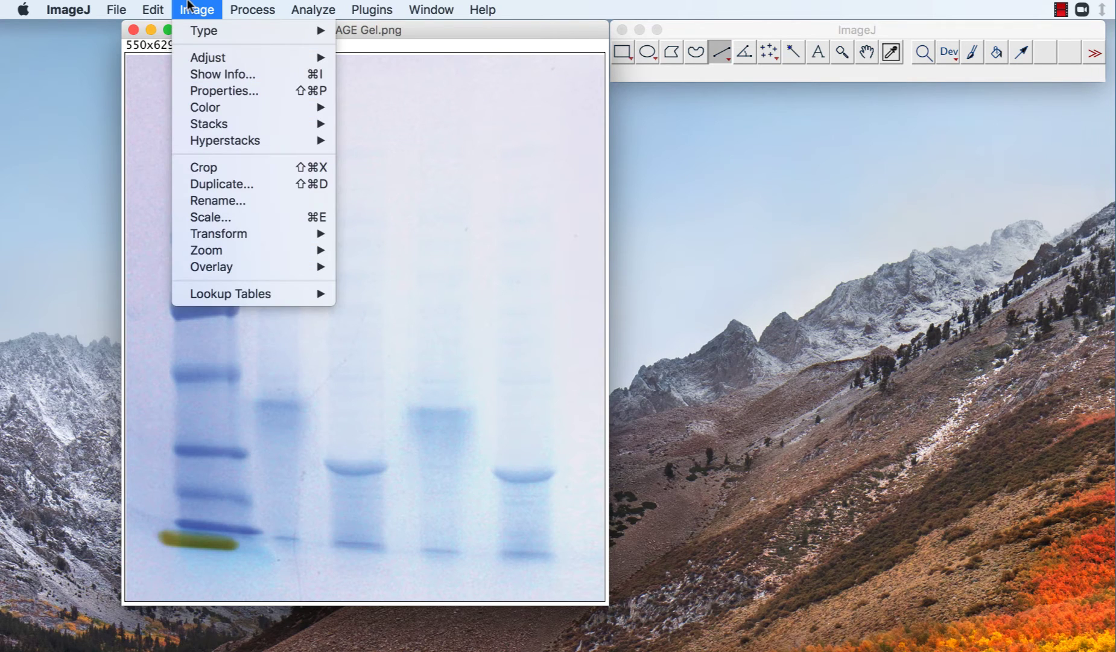
pyautogui.click(188, 6)
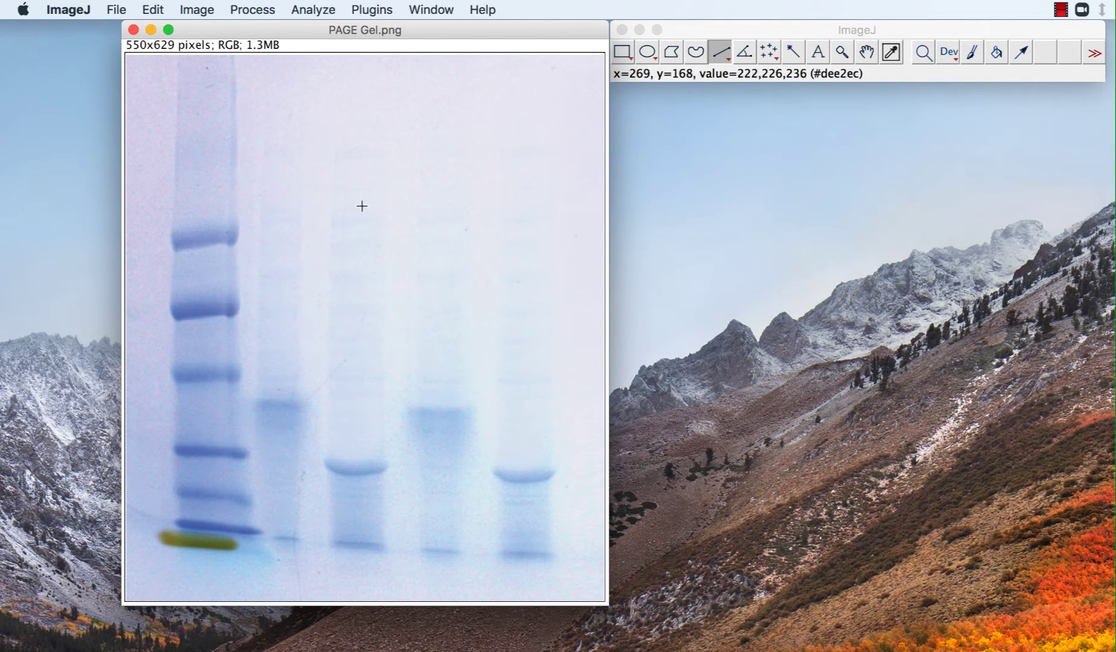
pyautogui.click(197, 9)
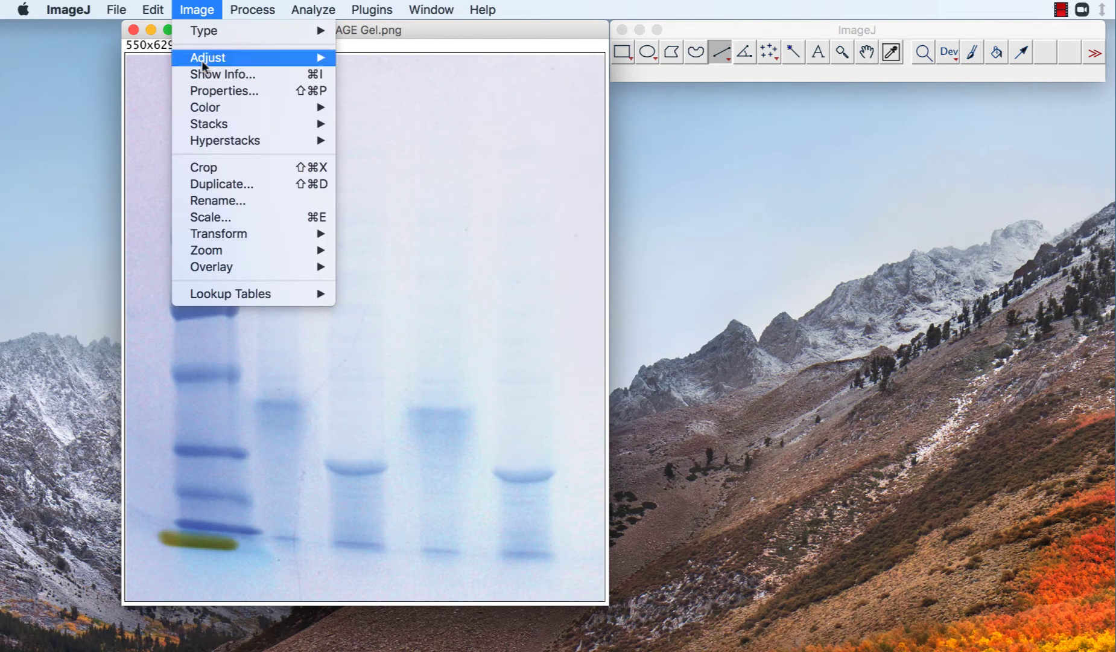
pyautogui.moveTo(248, 231)
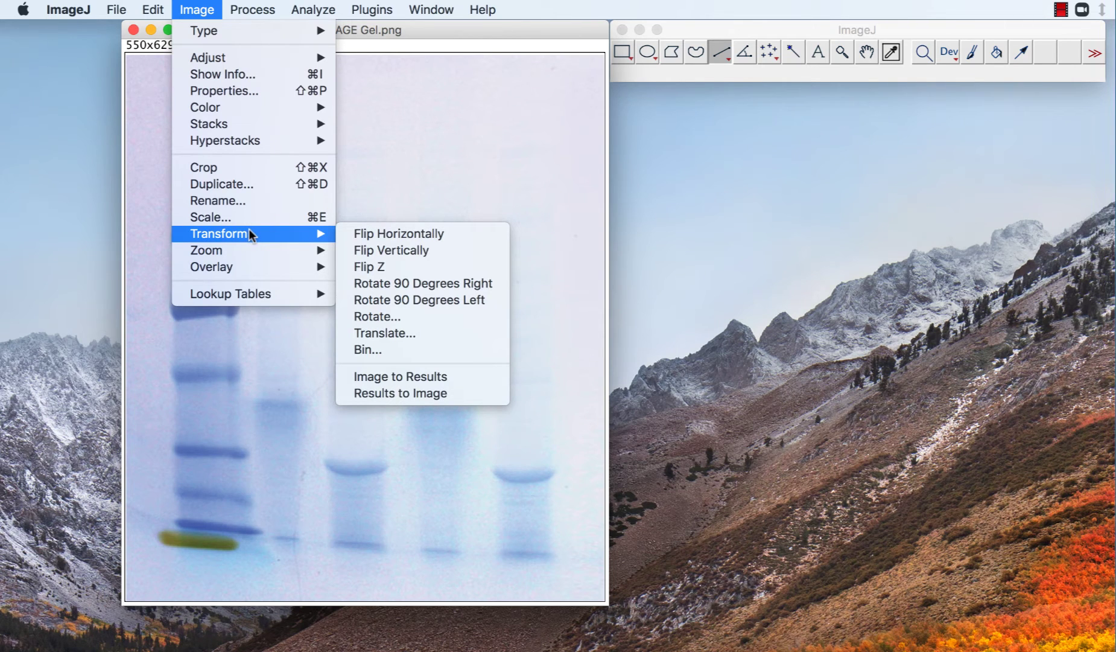
pyautogui.click(396, 316)
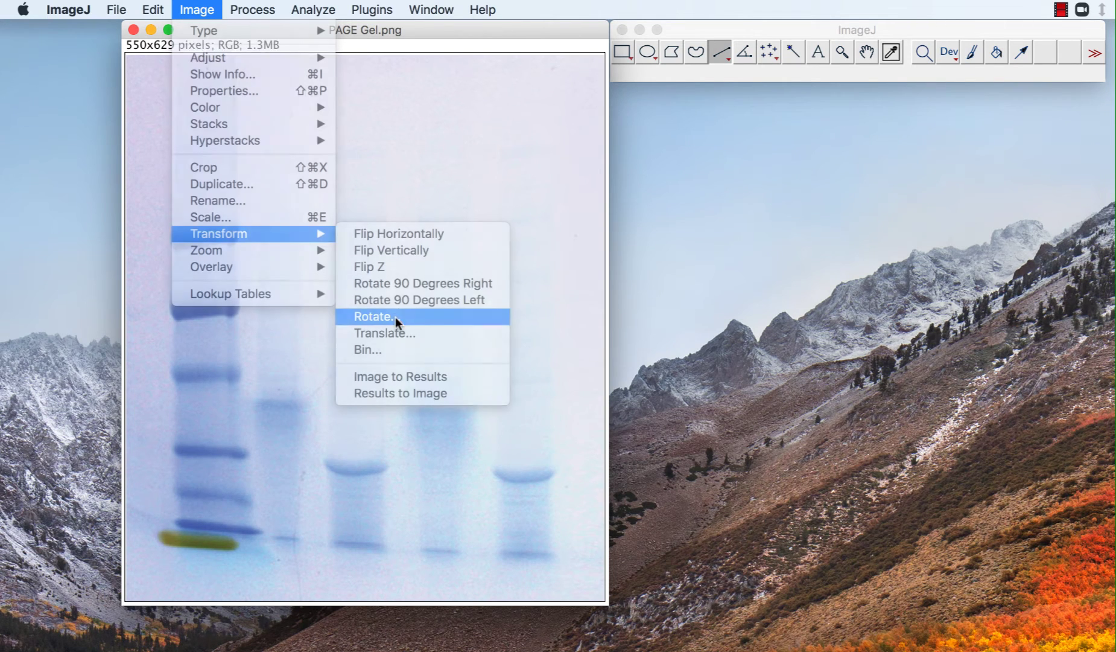
pyautogui.click(750, 367)
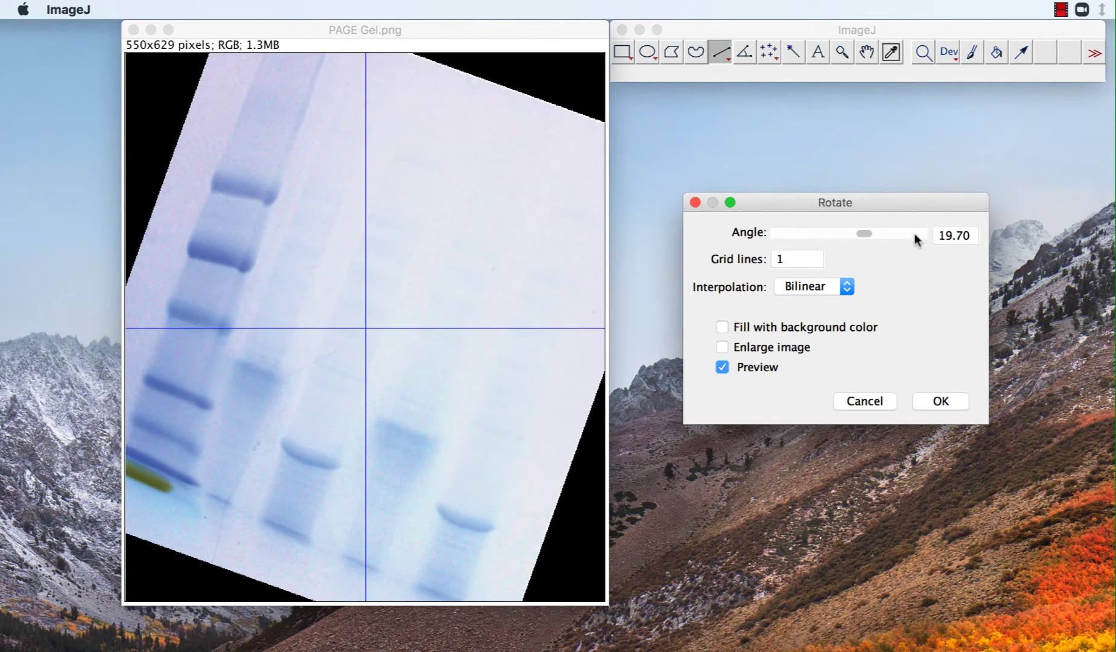
pyautogui.moveTo(870, 229); pyautogui.dragTo(852, 229)
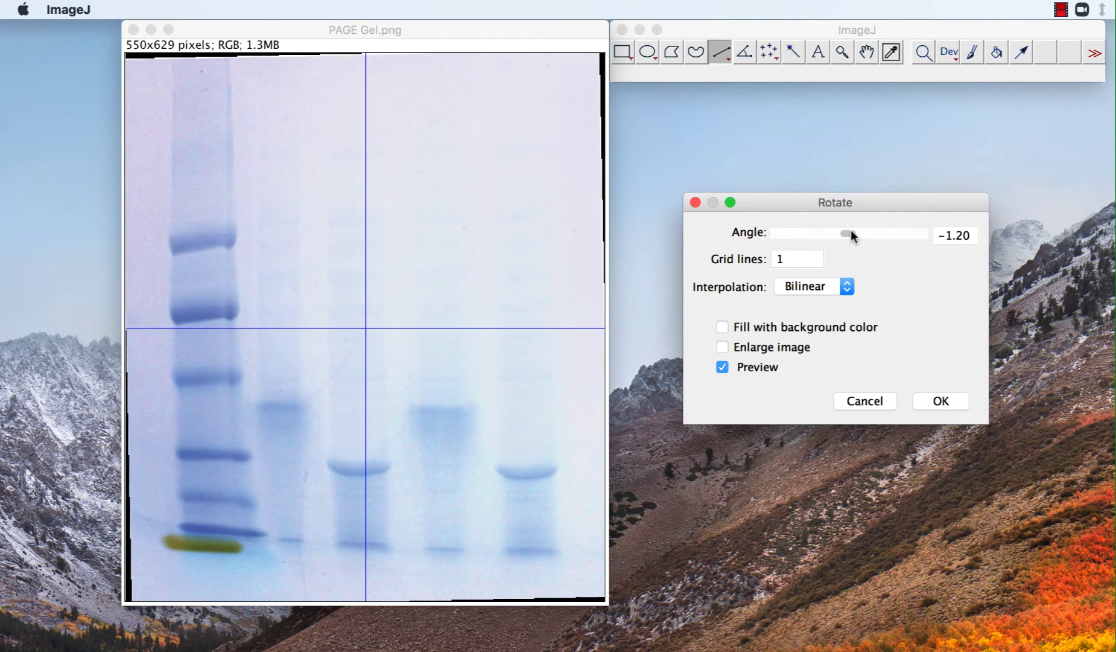
pyautogui.click(866, 401)
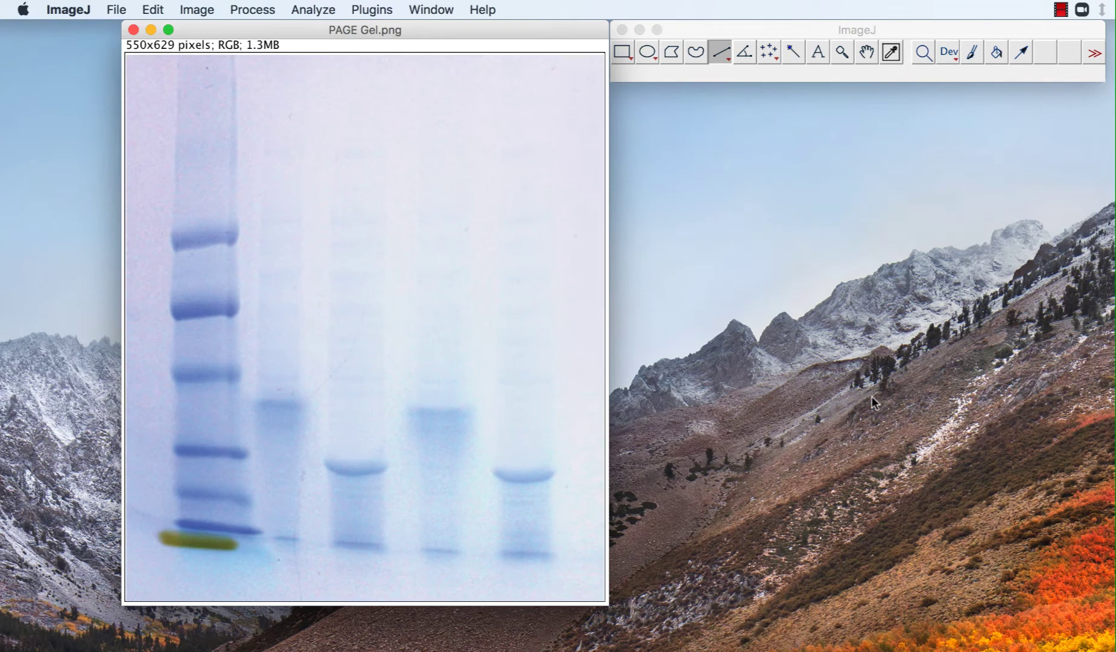
# Draw a rectangular selection around the ladder and first two lanes, widened left past the ladder
pyautogui.click(184, 8)
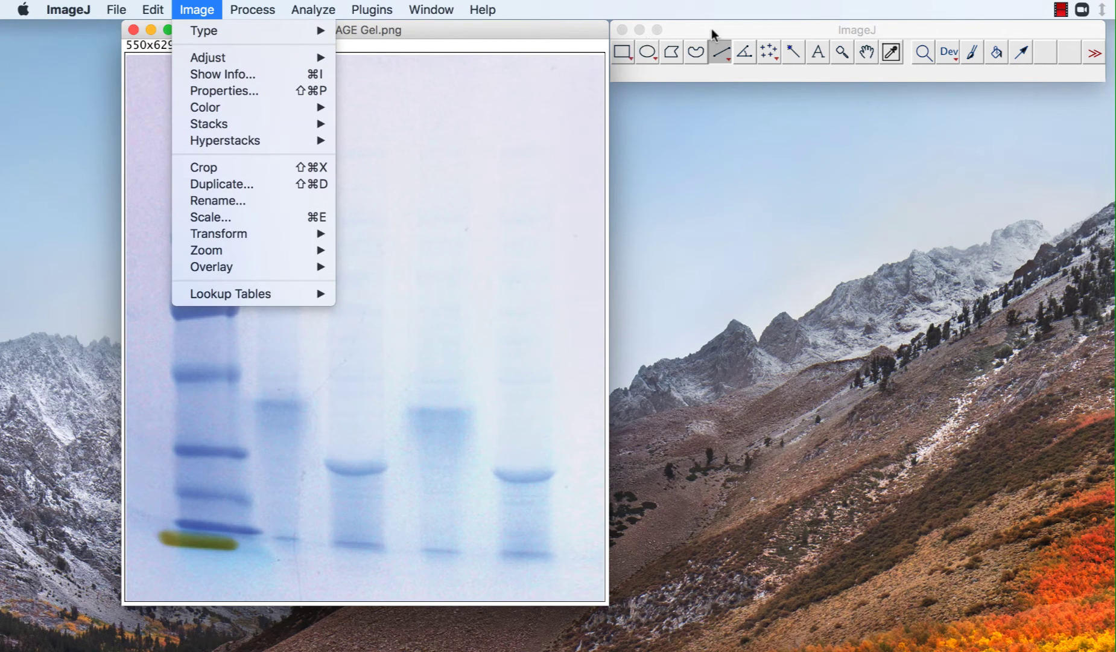
pyautogui.click(399, 172)
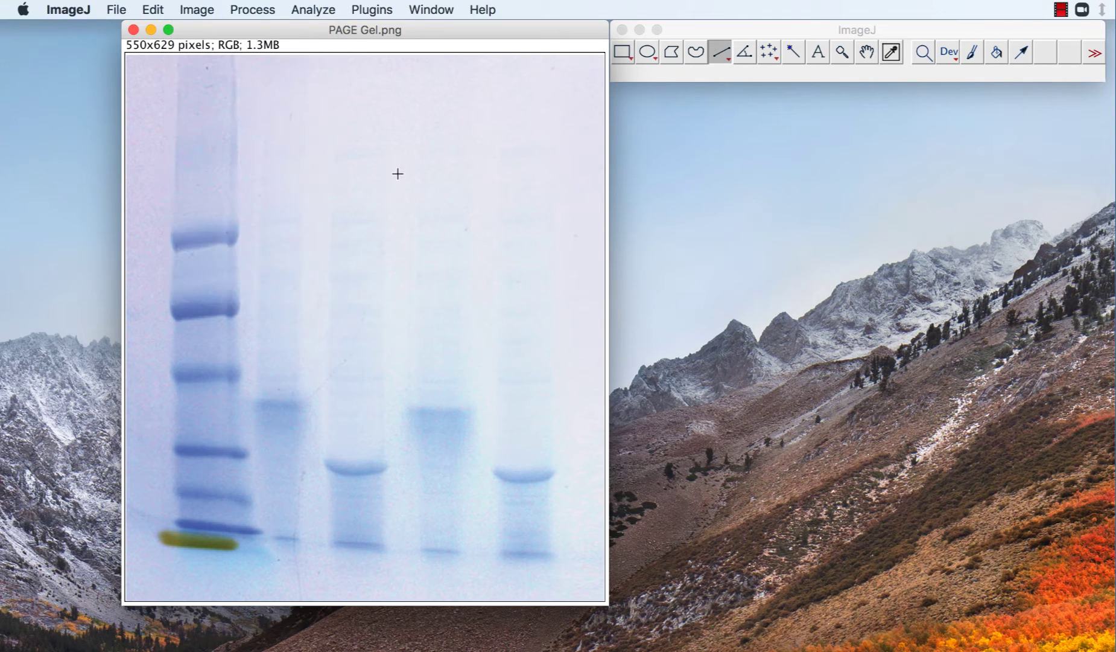
pyautogui.click(622, 54)
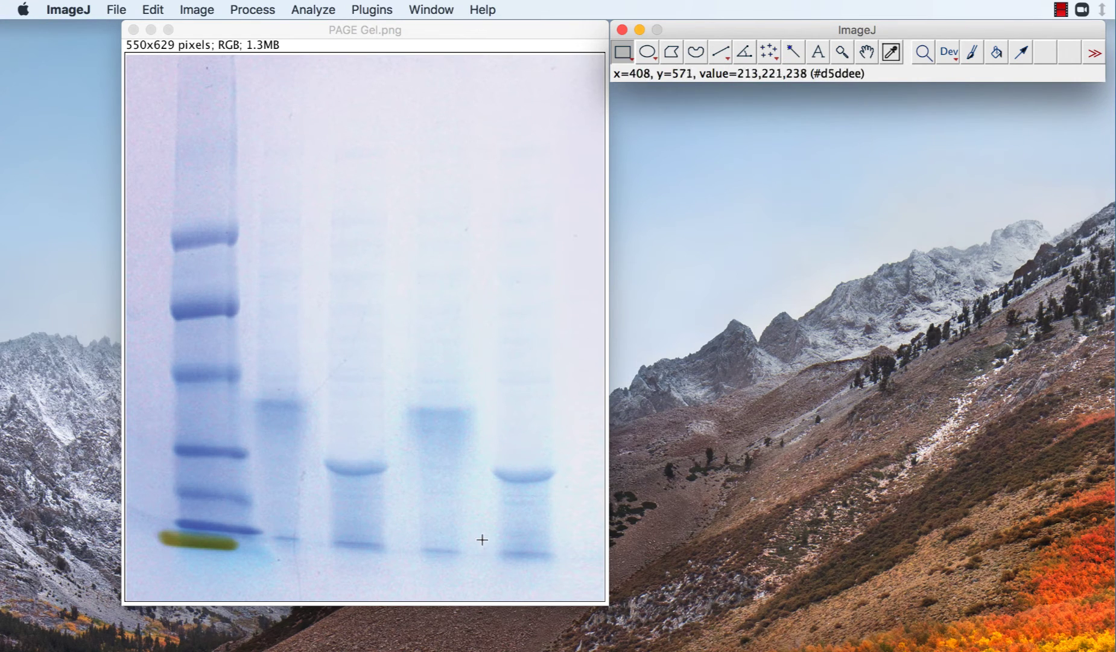
pyautogui.click(170, 565)
pyautogui.moveTo(408, 477); pyautogui.dragTo(398, 25)
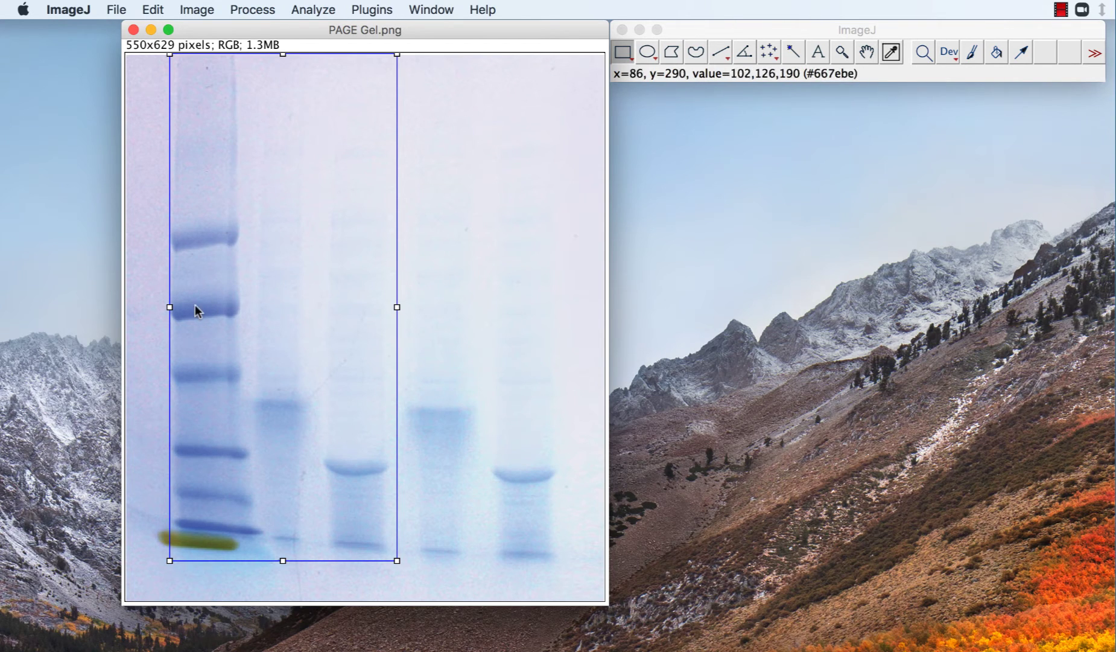
pyautogui.moveTo(171, 309); pyautogui.dragTo(157, 314)
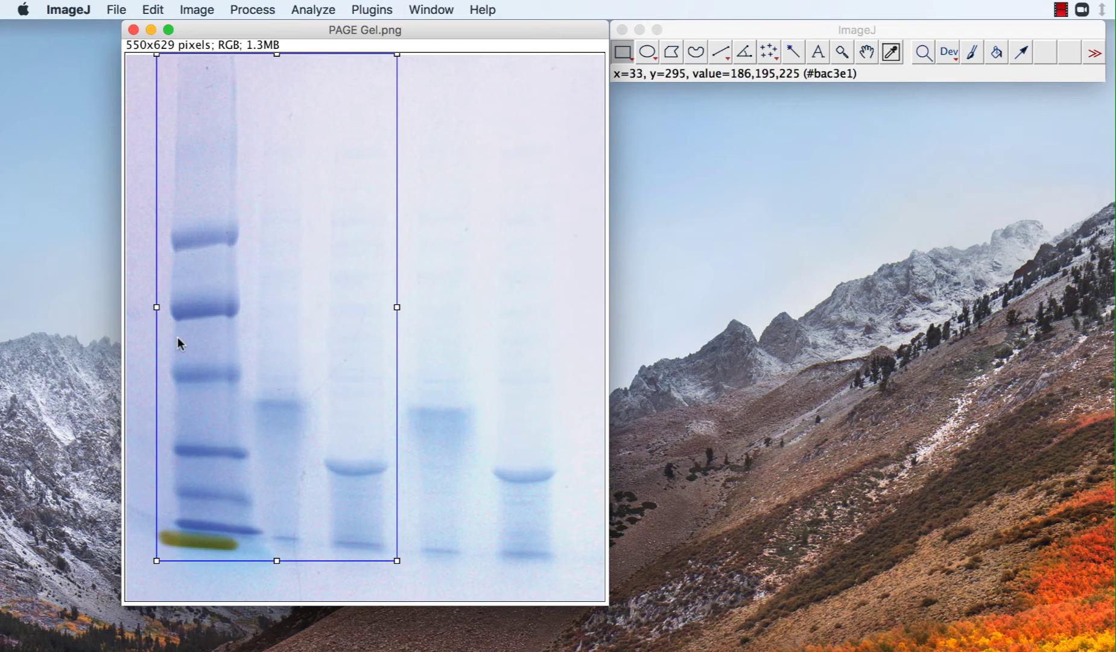
# Extend the selection to the gel bottom and crop the image to 276x615 pixels
pyautogui.click(205, 11)
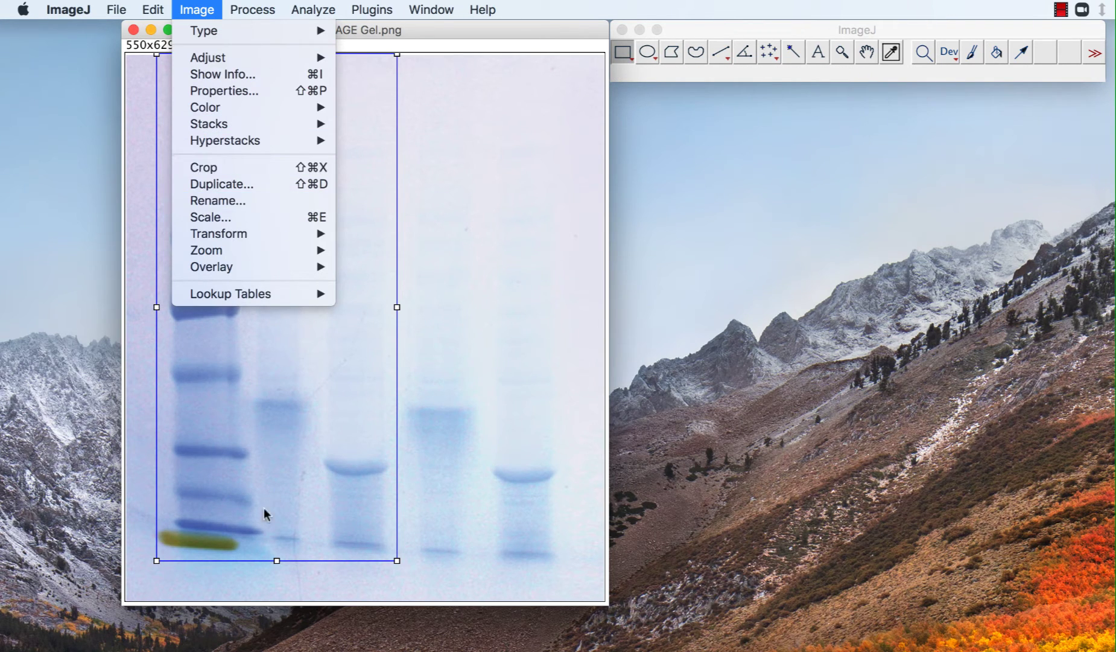
pyautogui.click(282, 563)
pyautogui.moveTo(282, 565); pyautogui.dragTo(283, 589)
pyautogui.click(197, 10)
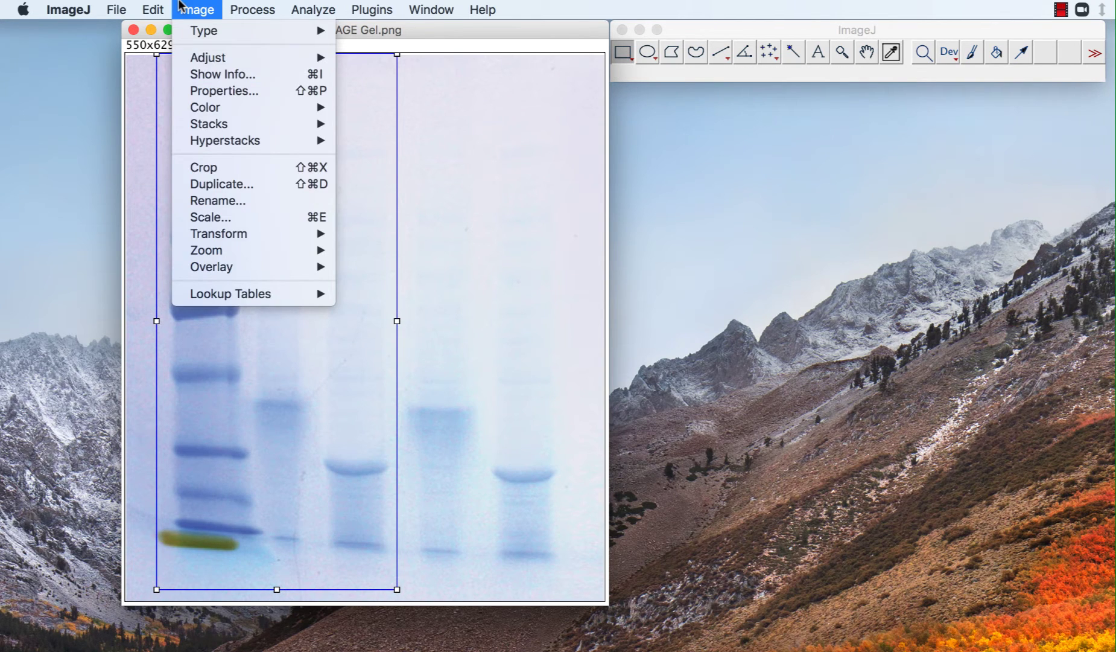
pyautogui.click(203, 171)
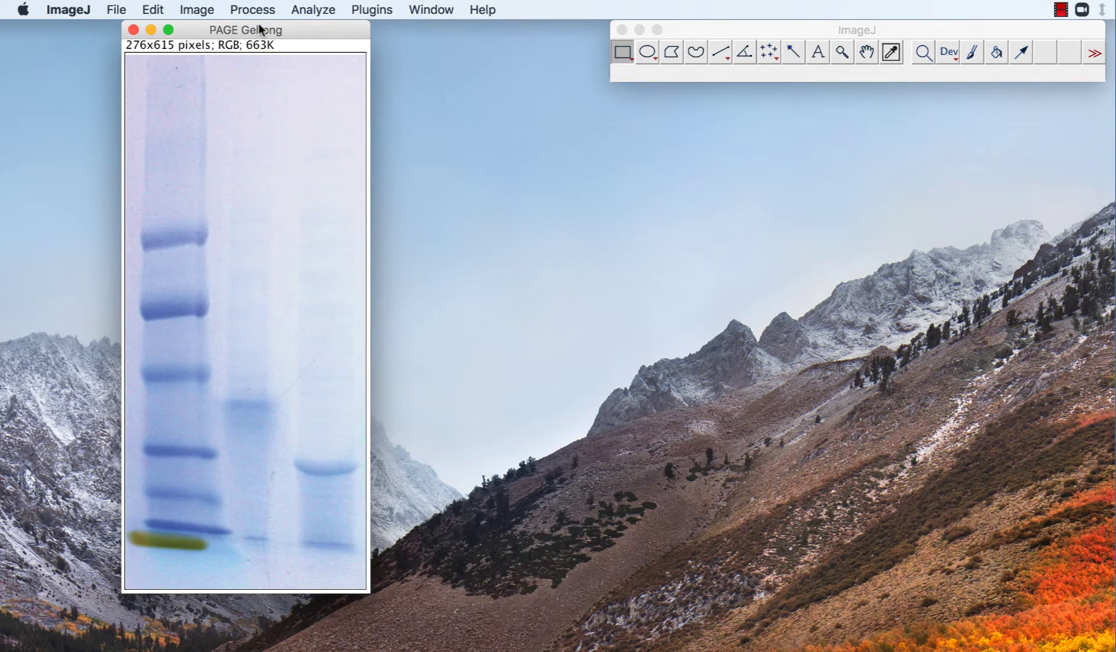
# Subtract the gel background using a 50-pixel rolling ball with light background enabled
pyautogui.moveTo(258, 27); pyautogui.dragTo(485, 13)
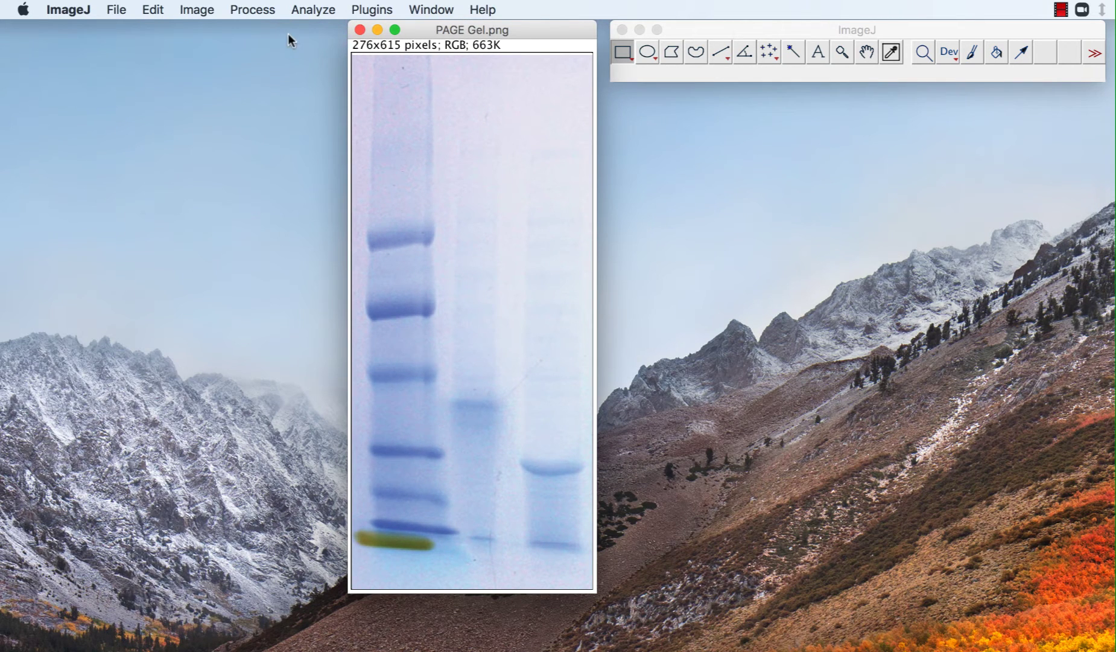
pyautogui.click(271, 13)
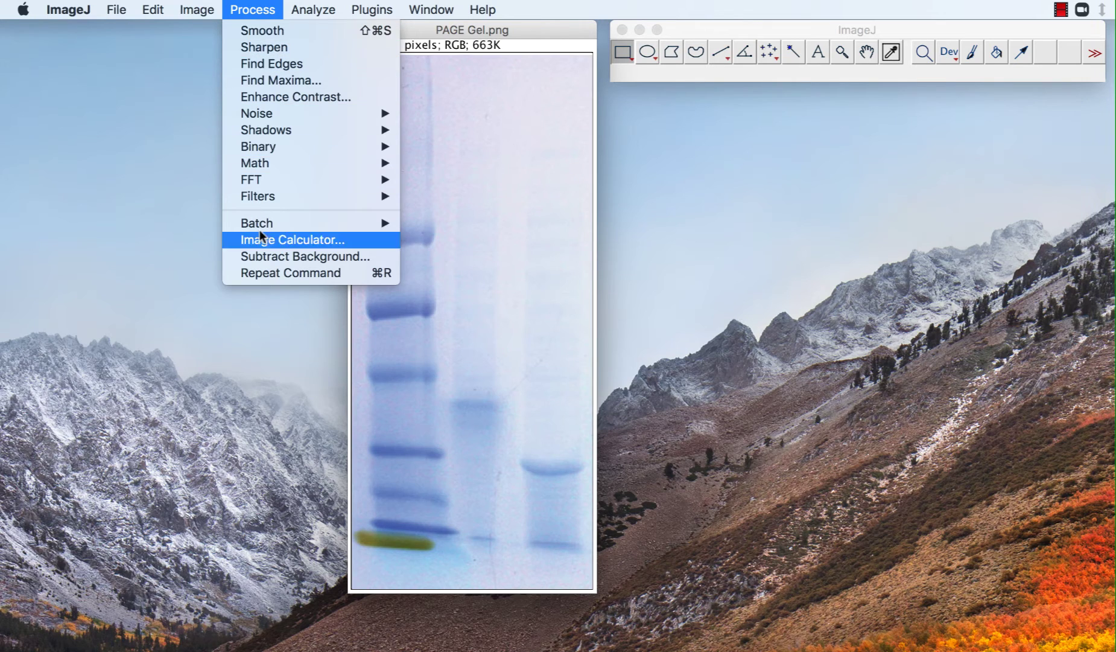
pyautogui.click(277, 256)
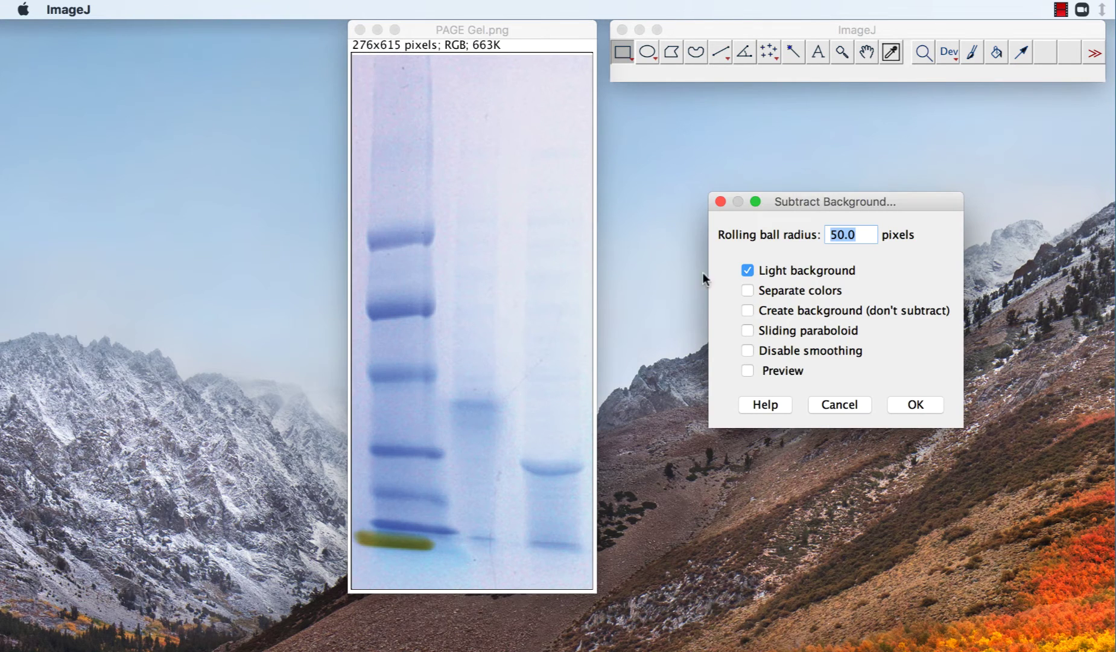
pyautogui.click(758, 369)
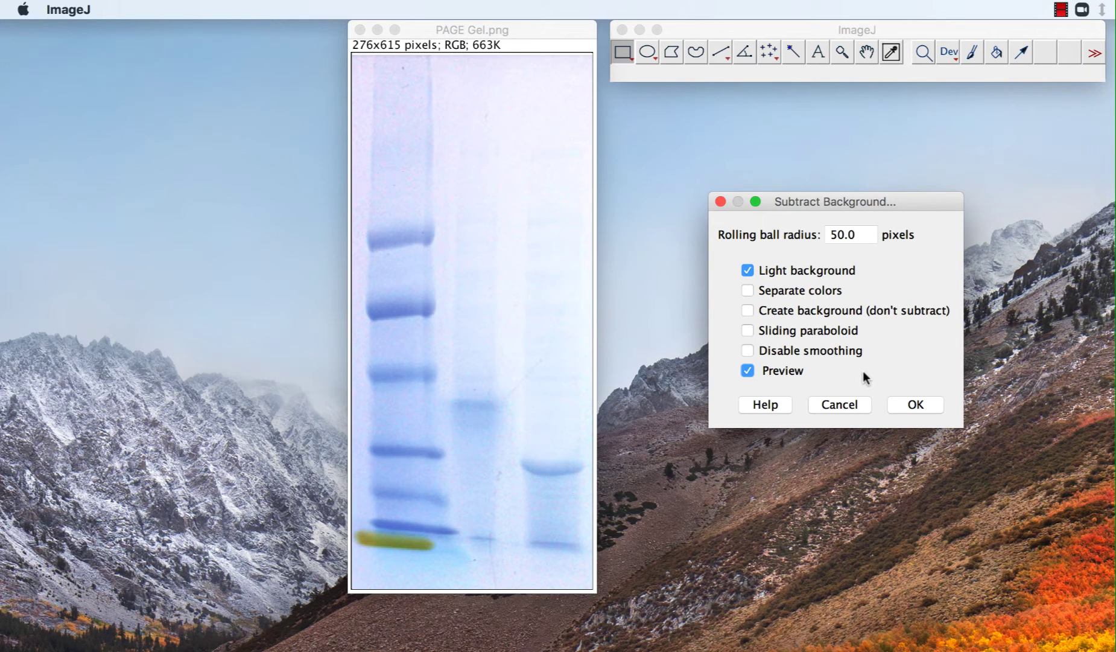
pyautogui.click(902, 404)
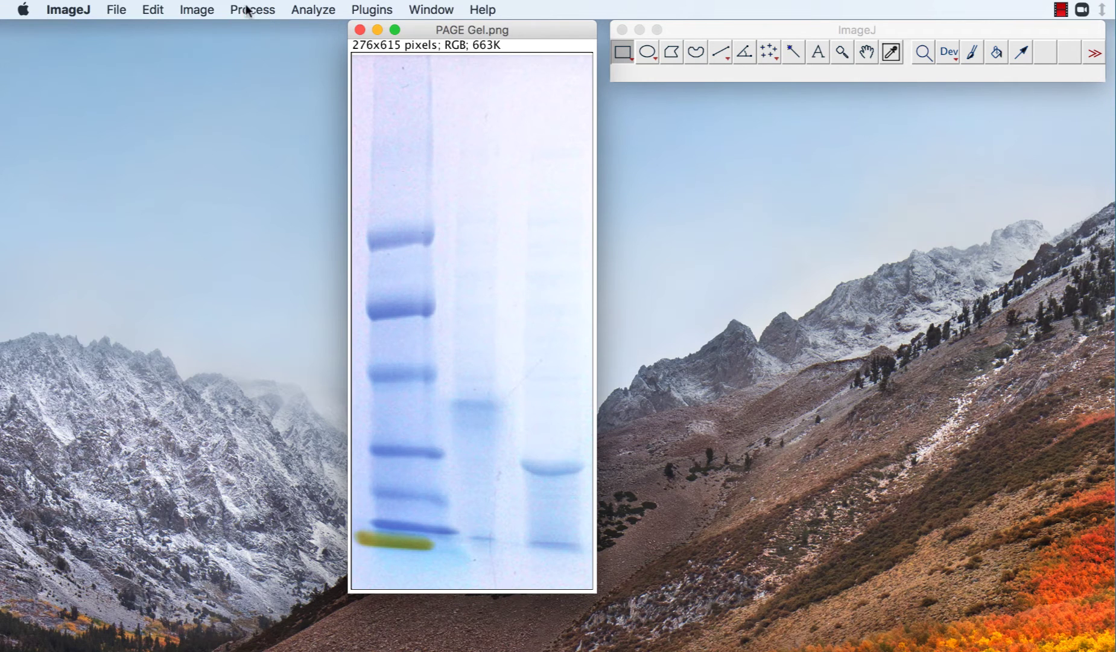
pyautogui.click(199, 10)
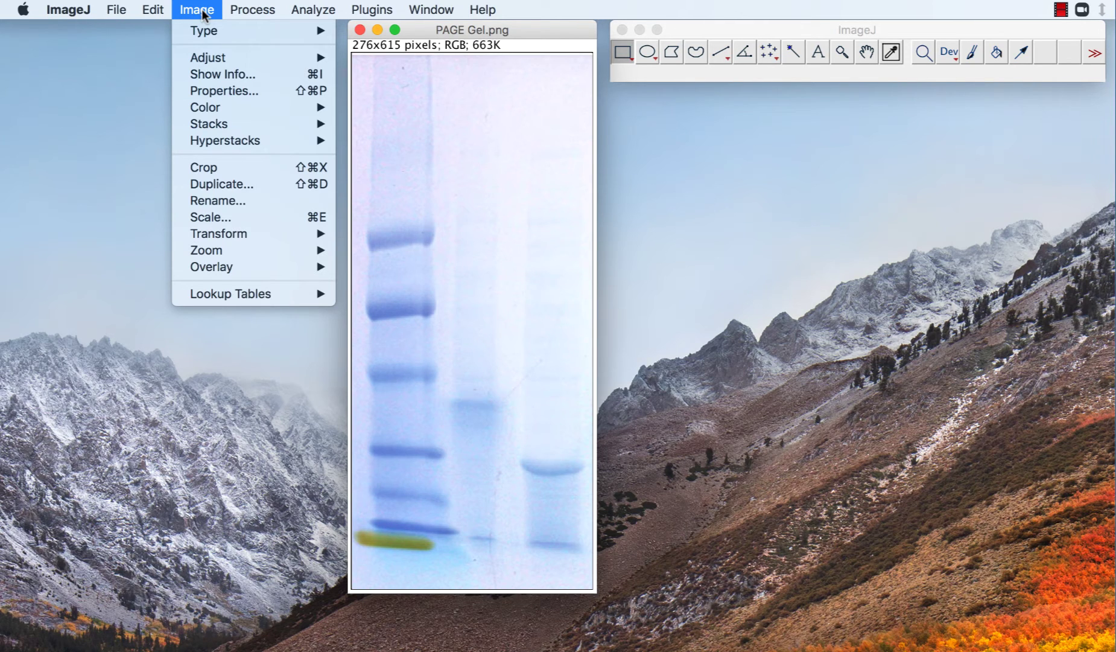
# Convert the cropped gel image from RGB to 8-bit grayscale
pyautogui.moveTo(202, 31)
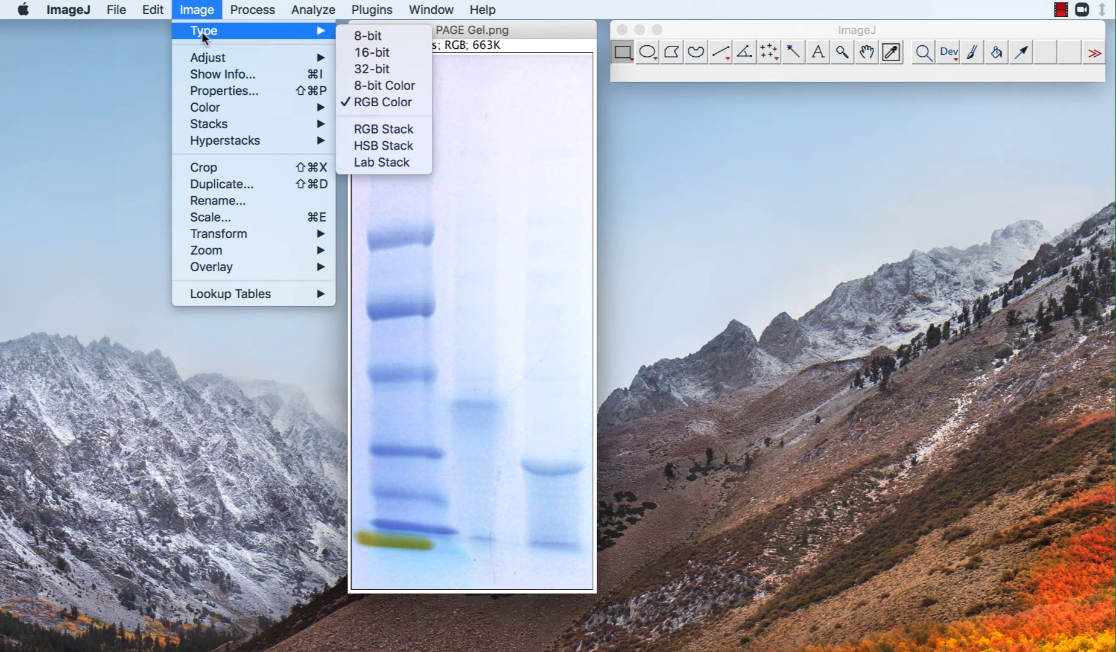
pyautogui.click(362, 35)
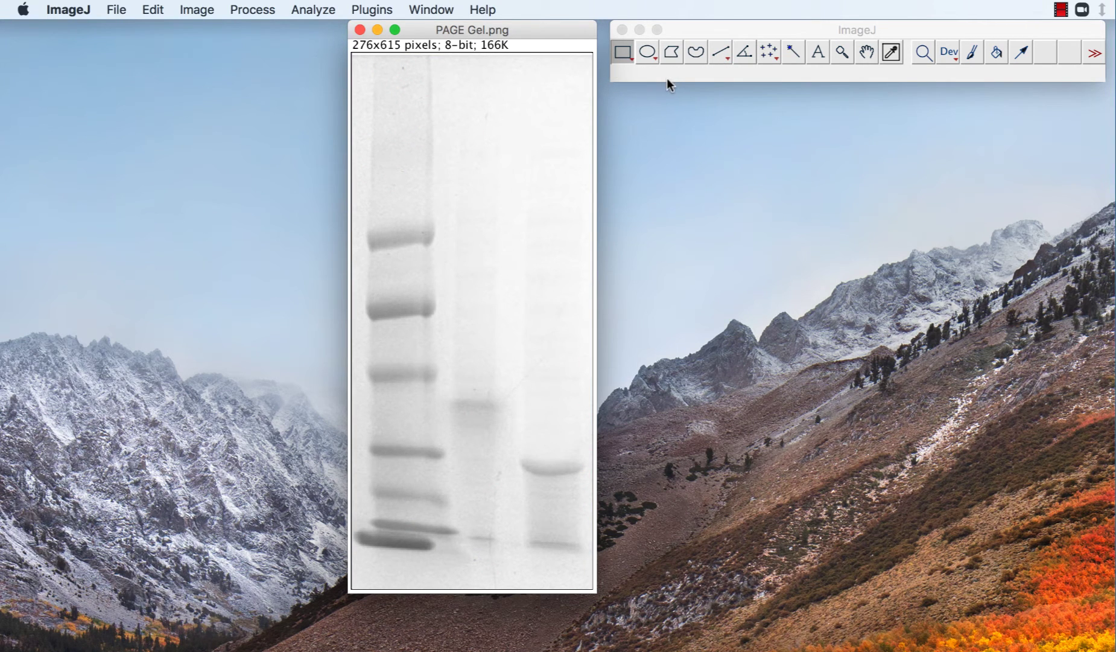
# Burn a 275-pixel horizontal straight line along the gel's top edge where the lanes start
pyautogui.click(717, 54)
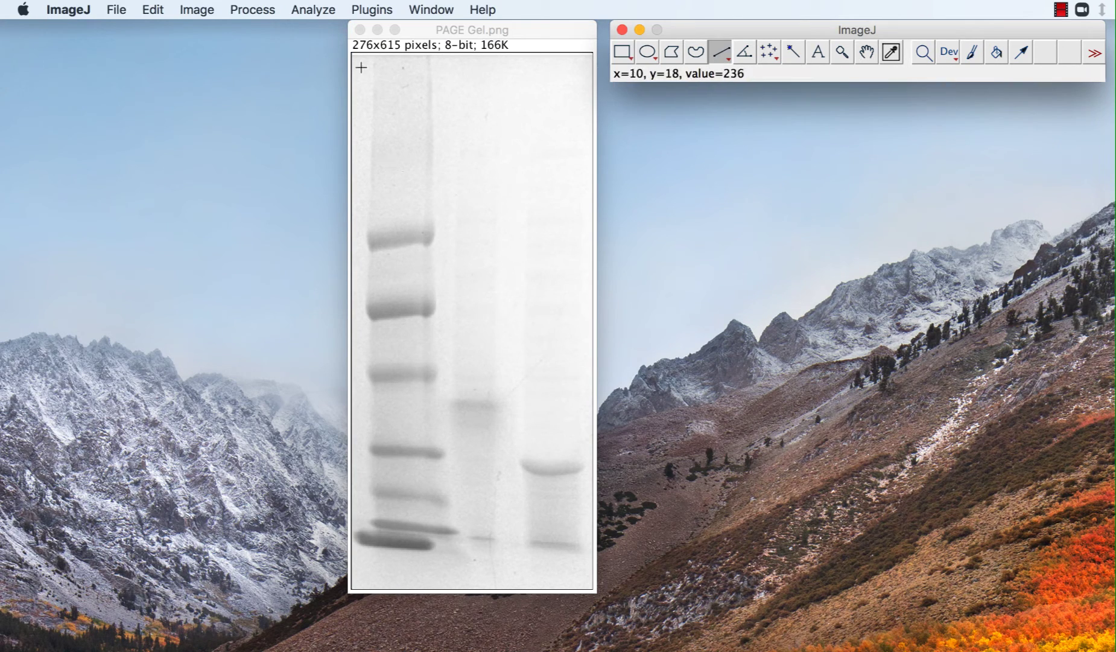
pyautogui.moveTo(353, 60); pyautogui.dragTo(591, 68)
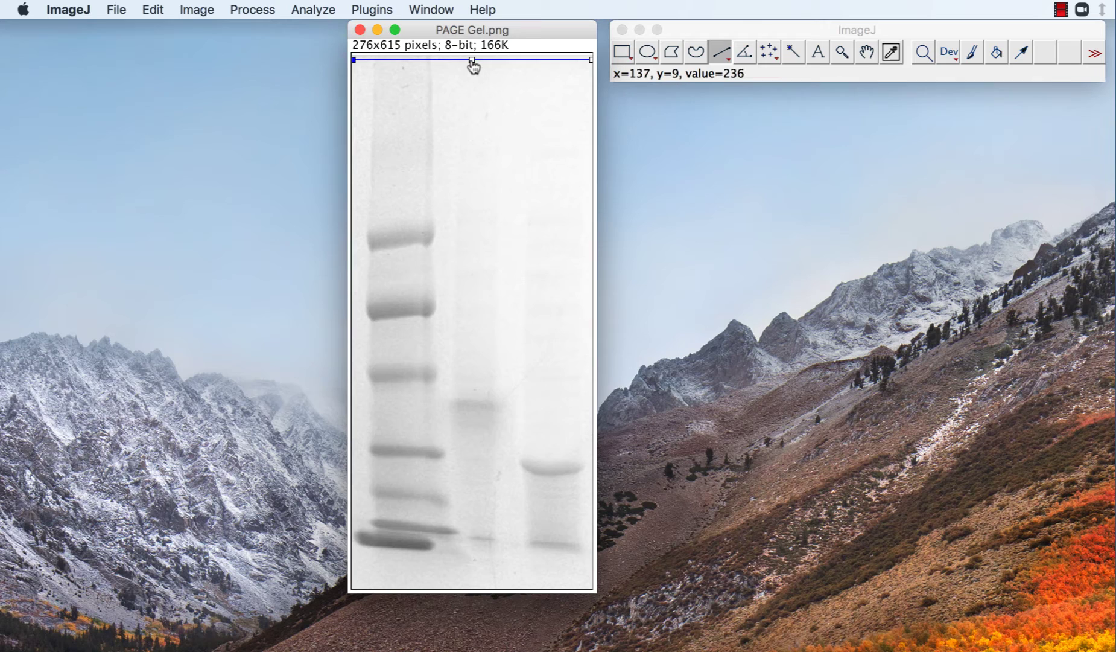
pyautogui.moveTo(471, 61)
pyautogui.mouseDown()
pyautogui.moveTo(471, 71)
pyautogui.moveTo(470, 60)
pyautogui.mouseUp()
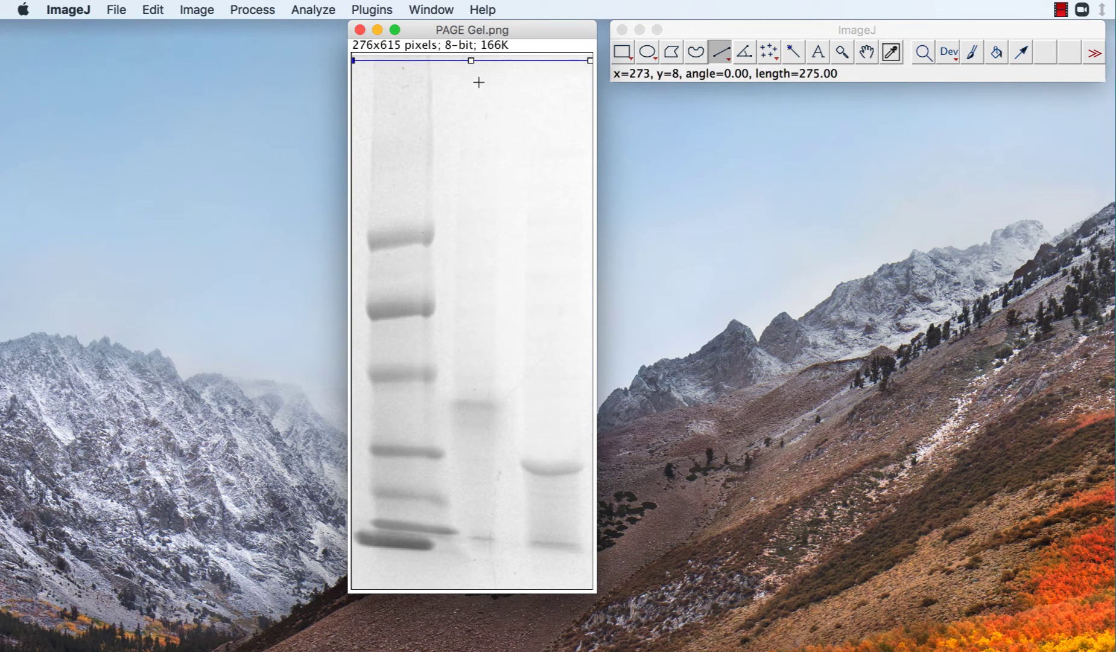
pyautogui.press('super+d')
pyautogui.click(480, 114)
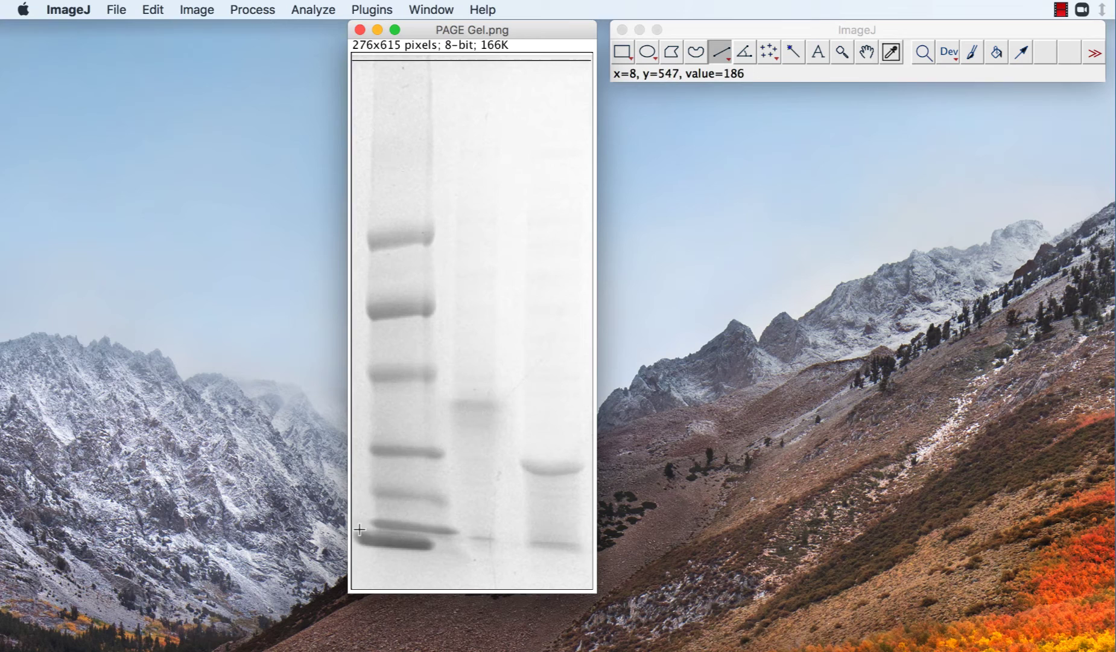
# Burn a sloping dye-front line from the lowest ladder band across to the right lane
pyautogui.moveTo(361, 530); pyautogui.dragTo(587, 554)
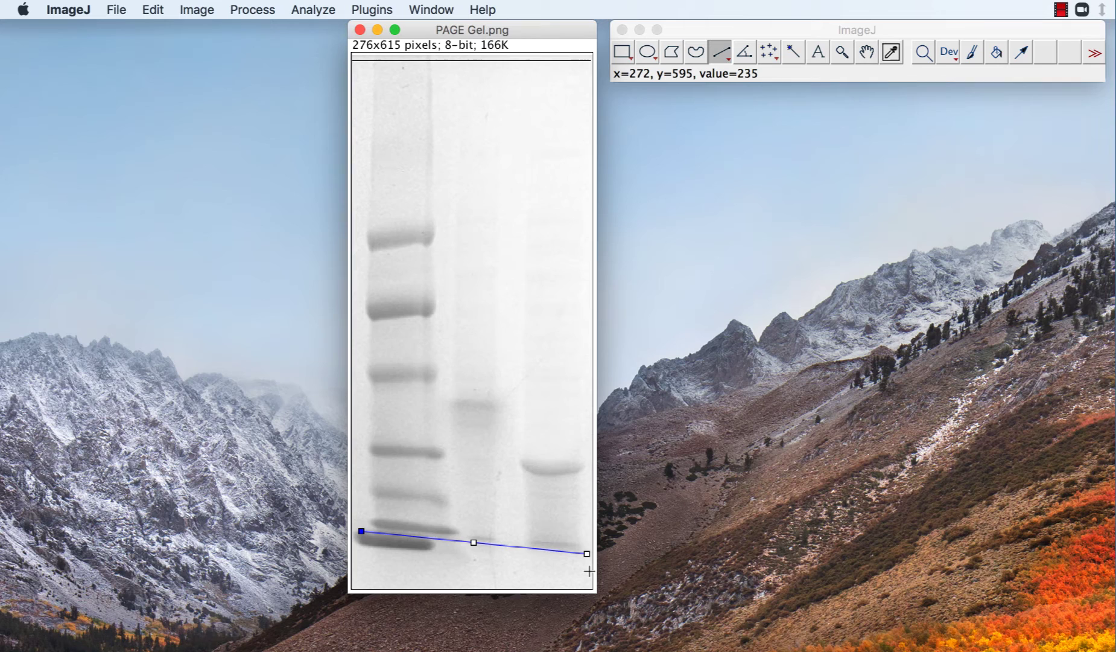
pyautogui.hotkey('ctrl', 'd')
pyautogui.click(551, 526)
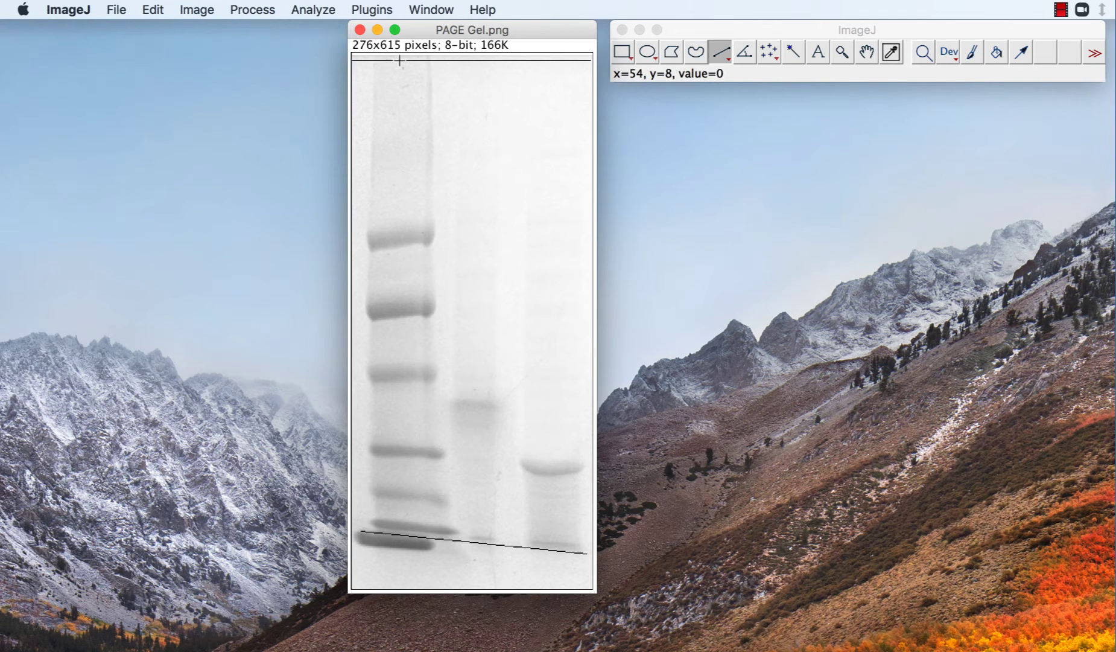
# Draw a roughly 545-pixel line down the ladder lane from the top line to the dye-front line
pyautogui.moveTo(400, 61)
pyautogui.mouseDown()
pyautogui.moveTo(399, 355)
pyautogui.moveTo(418, 428)
pyautogui.moveTo(465, 421)
pyautogui.moveTo(412, 535)
pyautogui.mouseUp()
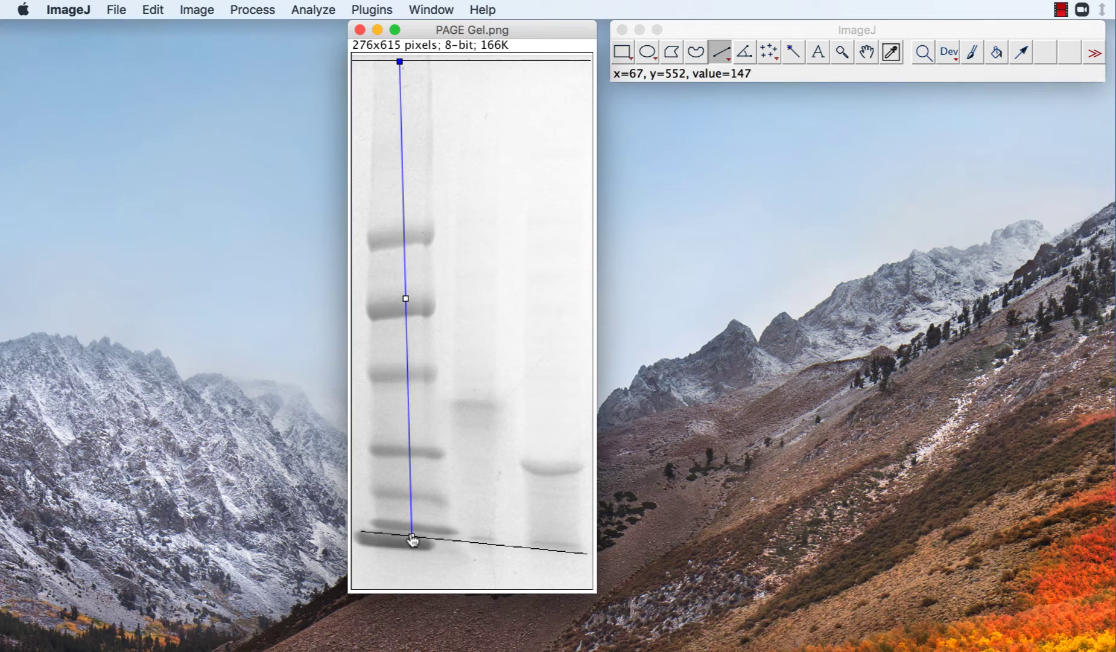
# Measure the ladder-lane line (angle -88.529, length 545.180) and move the Results table beside the gel
pyautogui.click(303, 9)
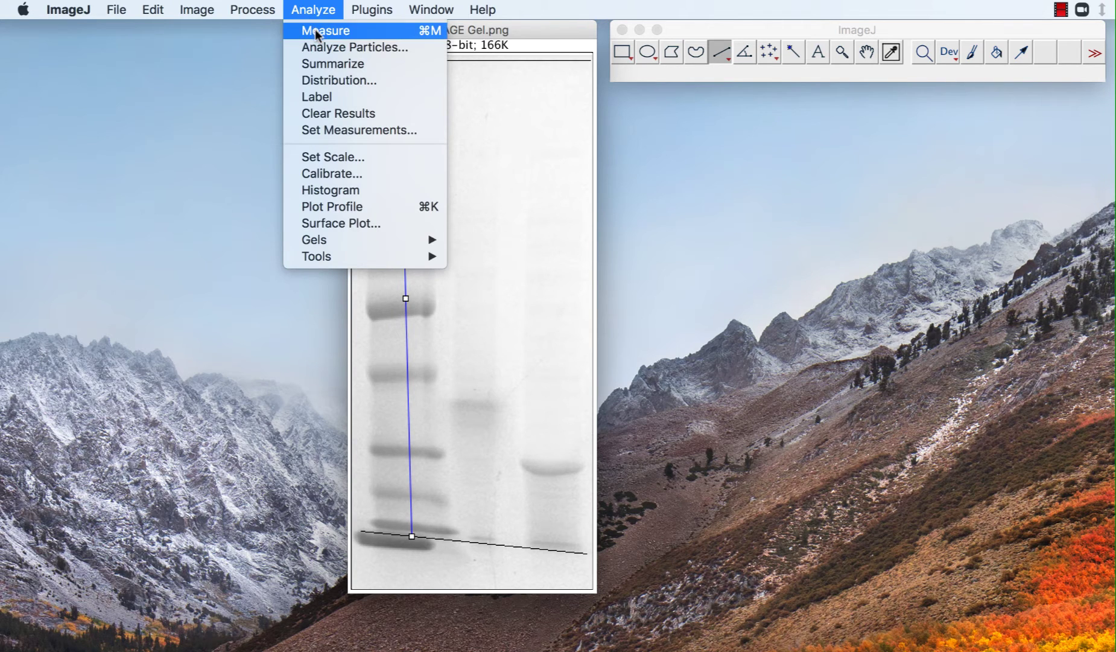
pyautogui.click(314, 9)
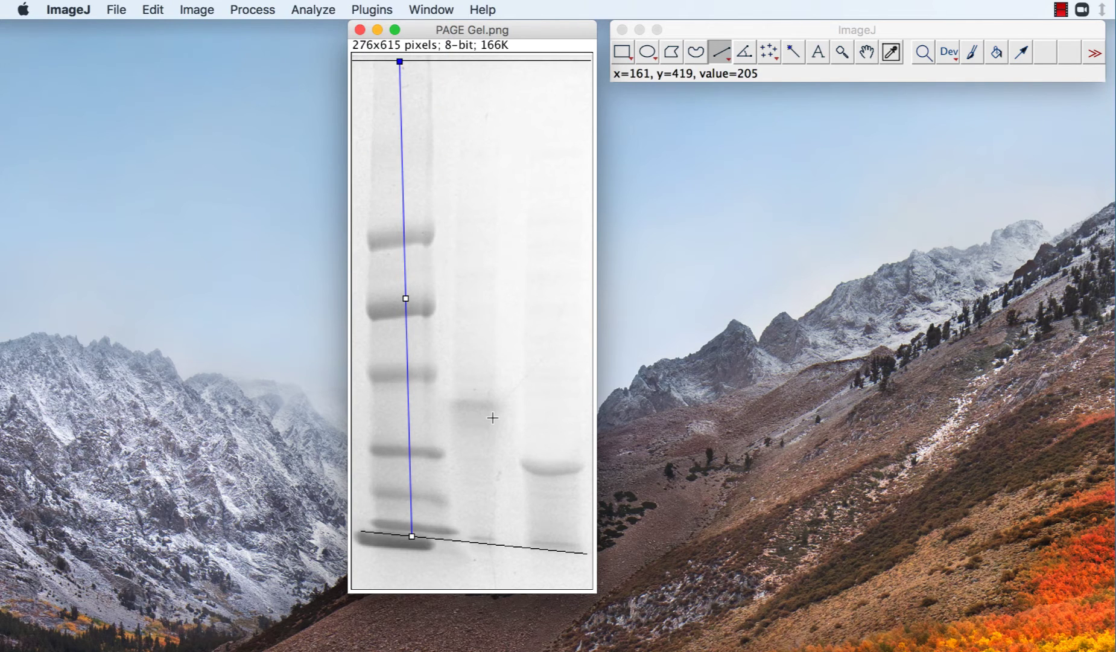
pyautogui.press('super+m')
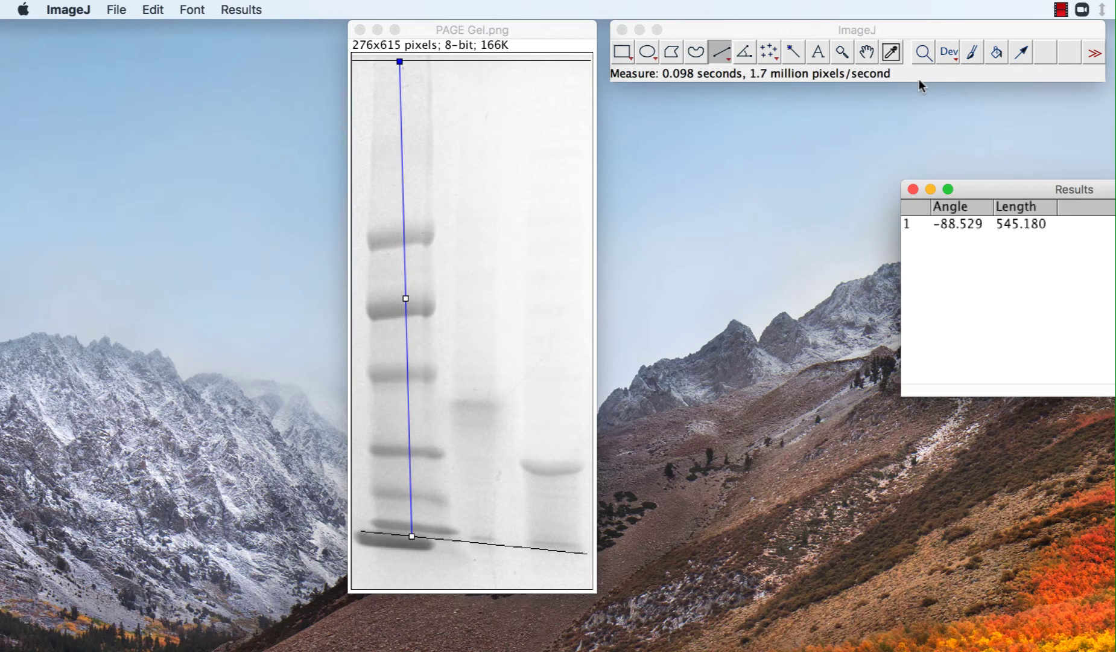
pyautogui.moveTo(1029, 193); pyautogui.dragTo(765, 124)
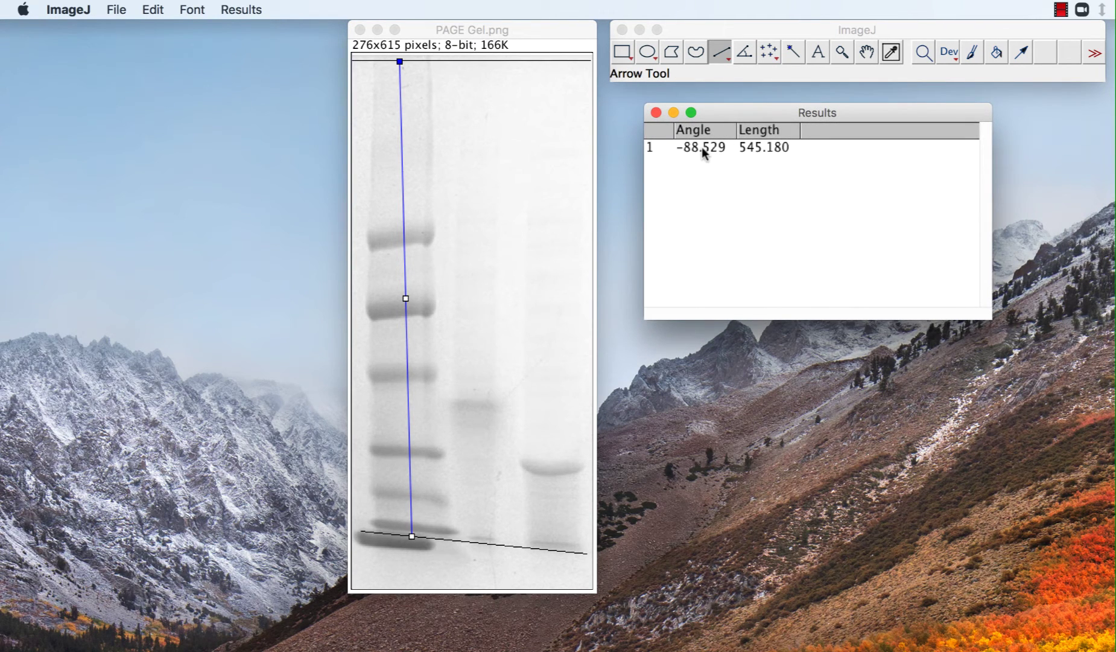
pyautogui.click(231, 12)
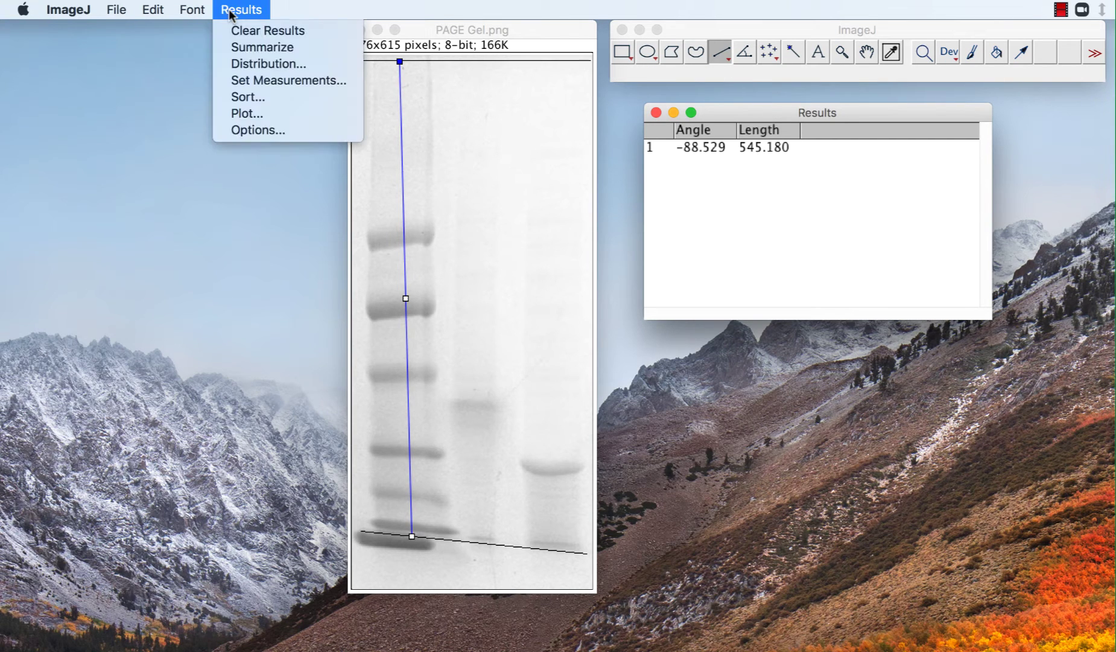
pyautogui.click(243, 83)
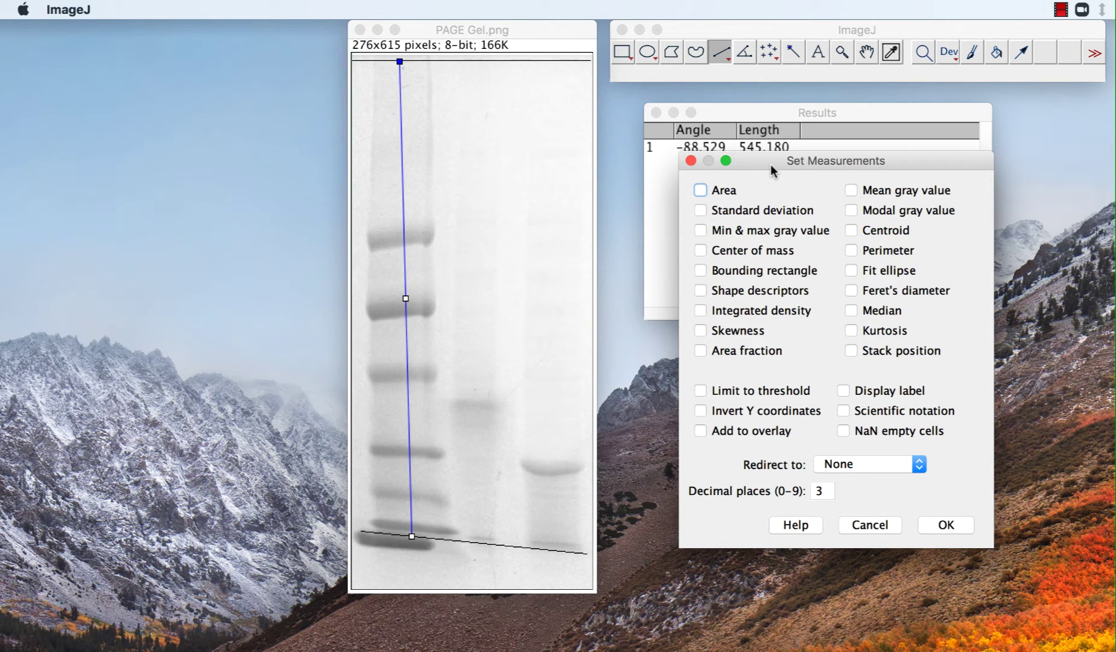
pyautogui.moveTo(771, 164); pyautogui.dragTo(743, 192)
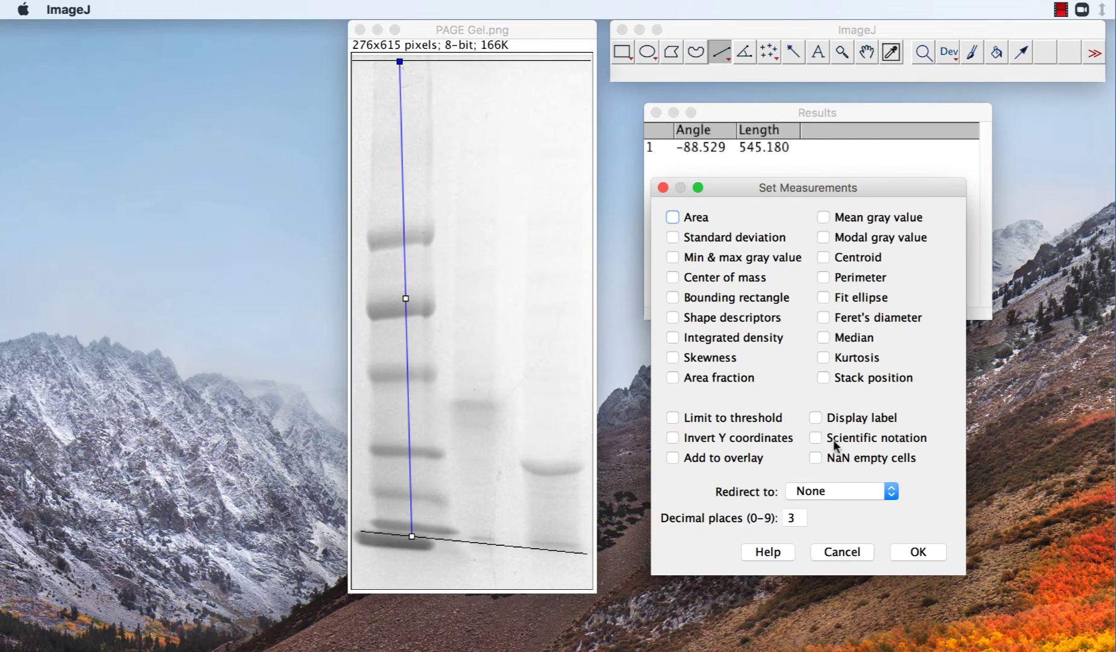
pyautogui.click(917, 551)
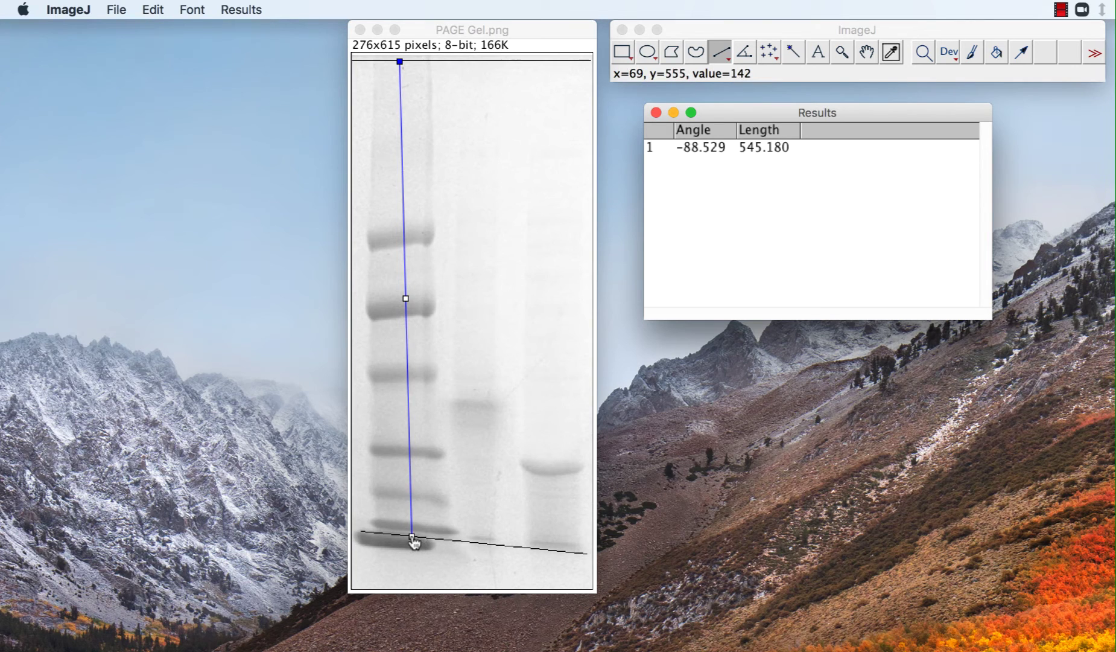
# Shorten the ladder line to successive bands, recording a Results row at each band
pyautogui.moveTo(414, 542); pyautogui.dragTo(410, 530)
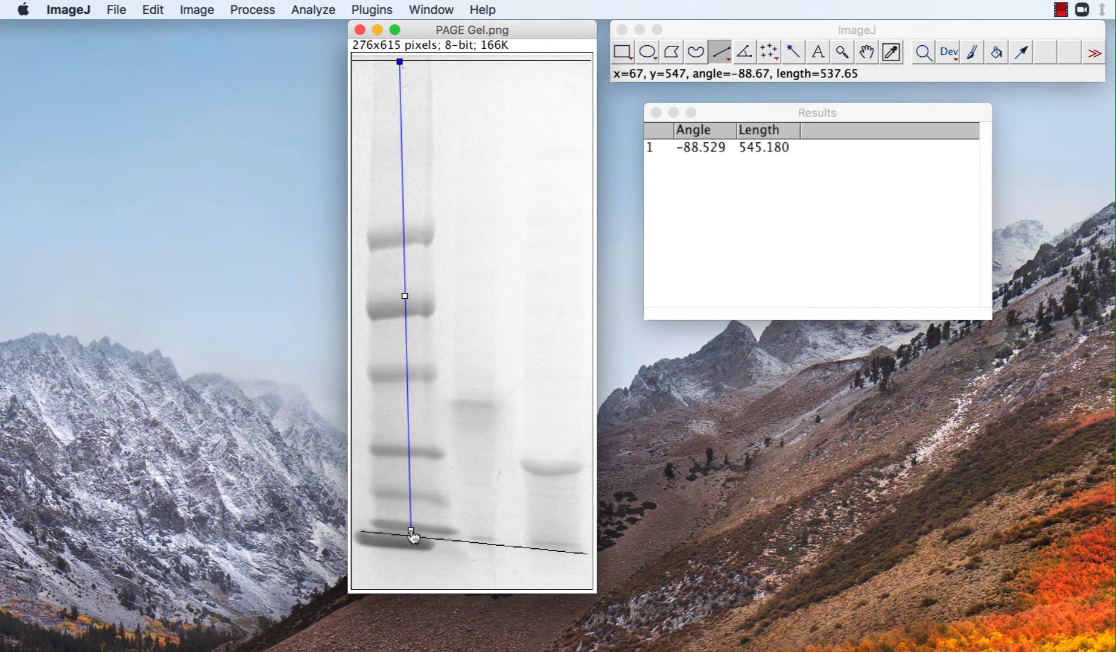
pyautogui.press('super+m')
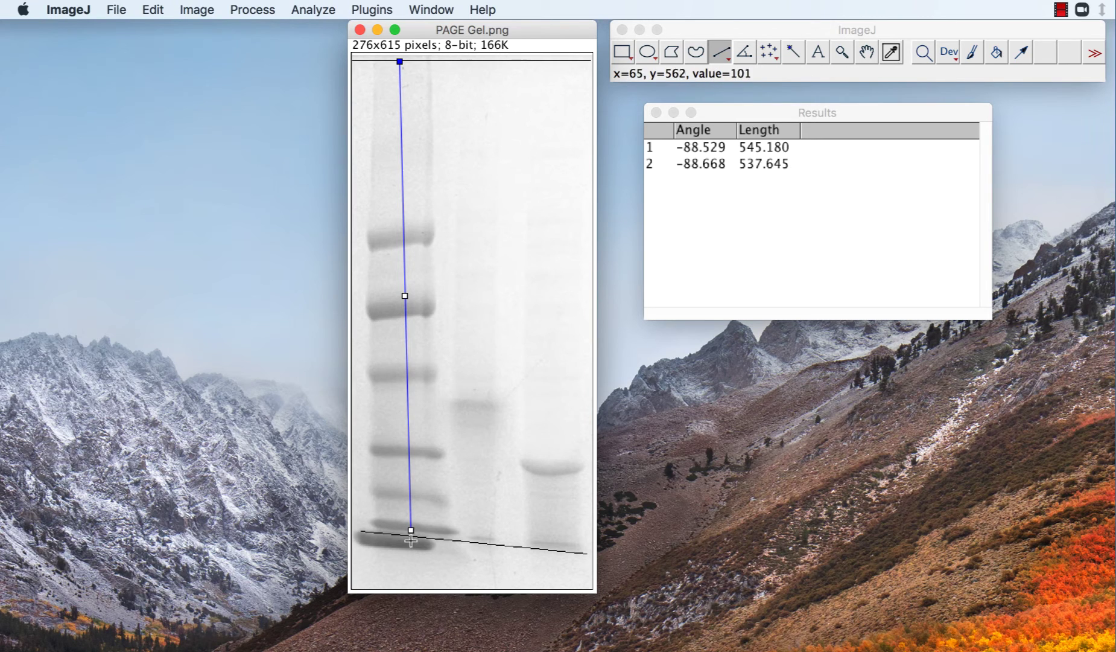
pyautogui.moveTo(411, 530); pyautogui.dragTo(480, 542)
pyautogui.press('super+m')
pyautogui.press('super+m')
pyautogui.press('super+m')
pyautogui.press('super+m')
pyautogui.press('super+m')
# Measure the middle lane to the dye front (553.073) and to its band (398.005)
pyautogui.moveTo(401, 63); pyautogui.dragTo(473, 61)
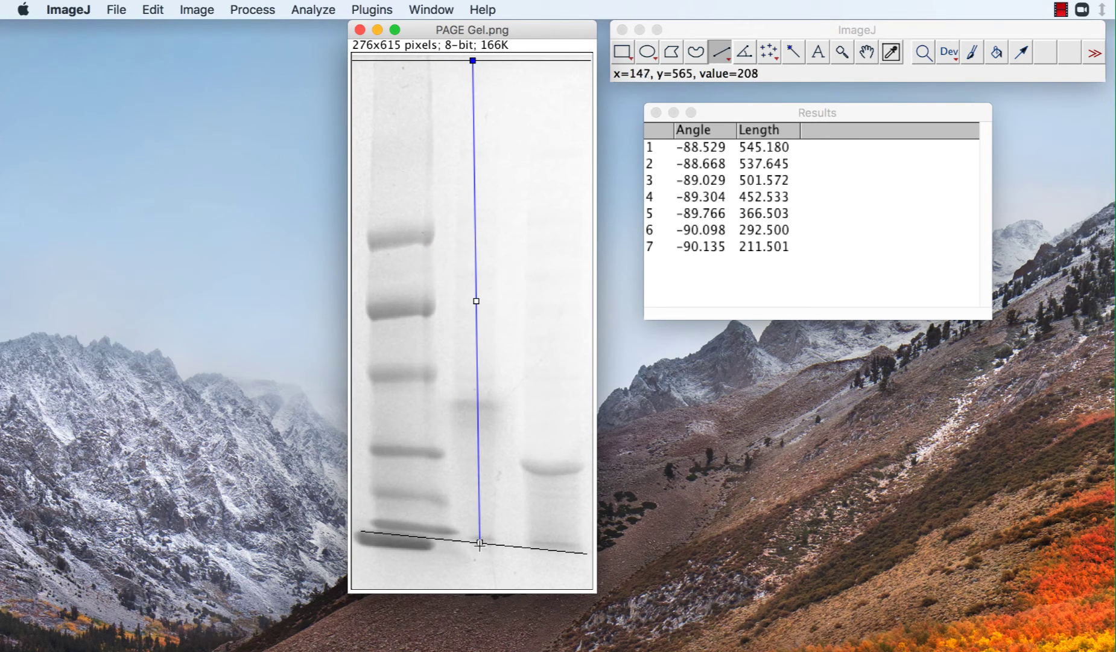
pyautogui.moveTo(480, 542); pyautogui.dragTo(478, 541)
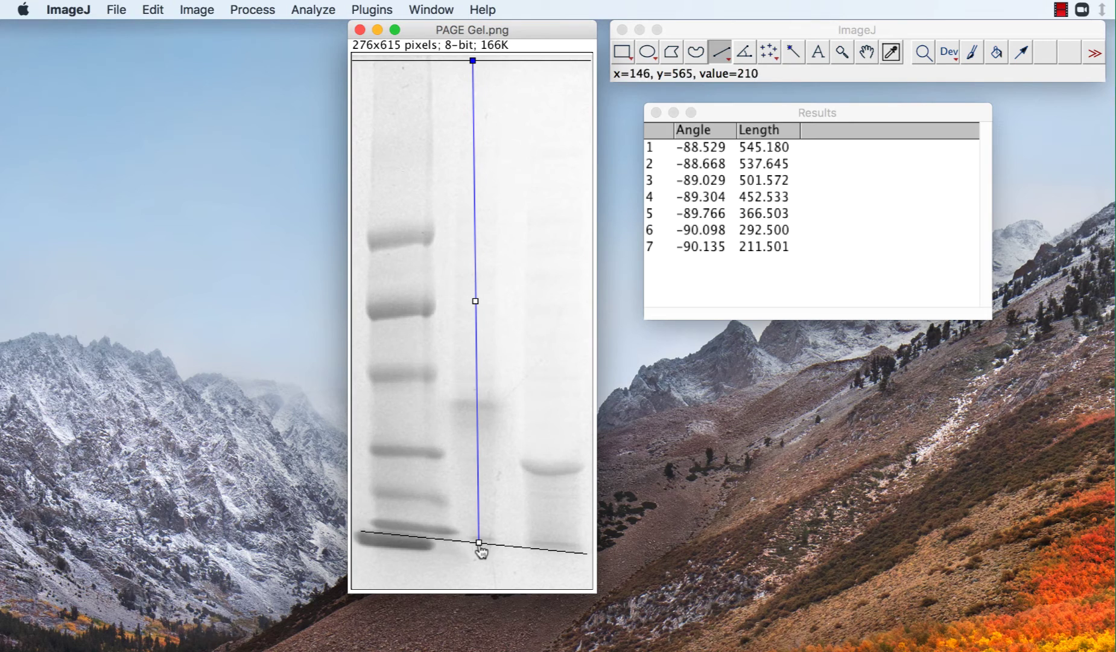
pyautogui.moveTo(479, 542); pyautogui.dragTo(480, 540)
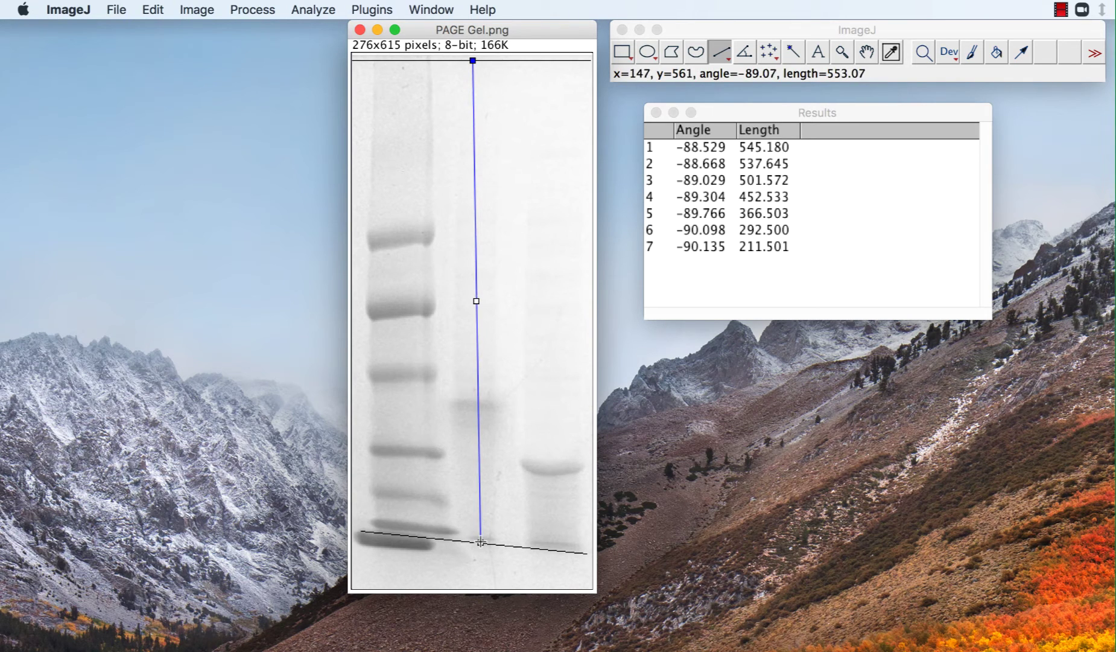
pyautogui.press('super+m')
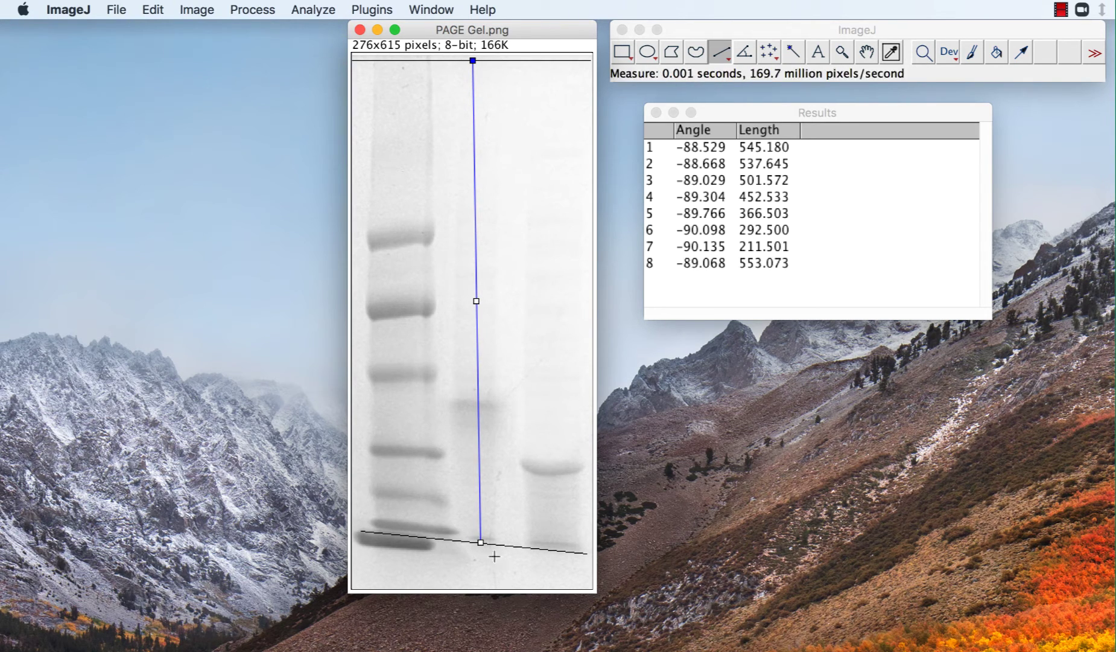
pyautogui.moveTo(481, 542); pyautogui.dragTo(475, 407)
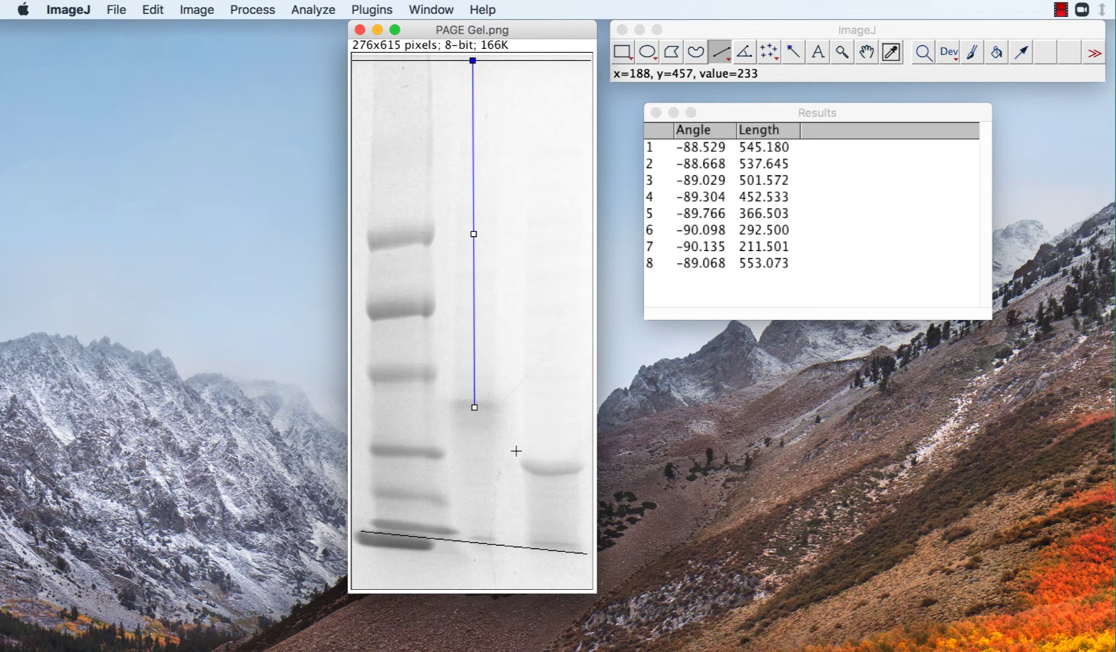
pyautogui.press('super+m')
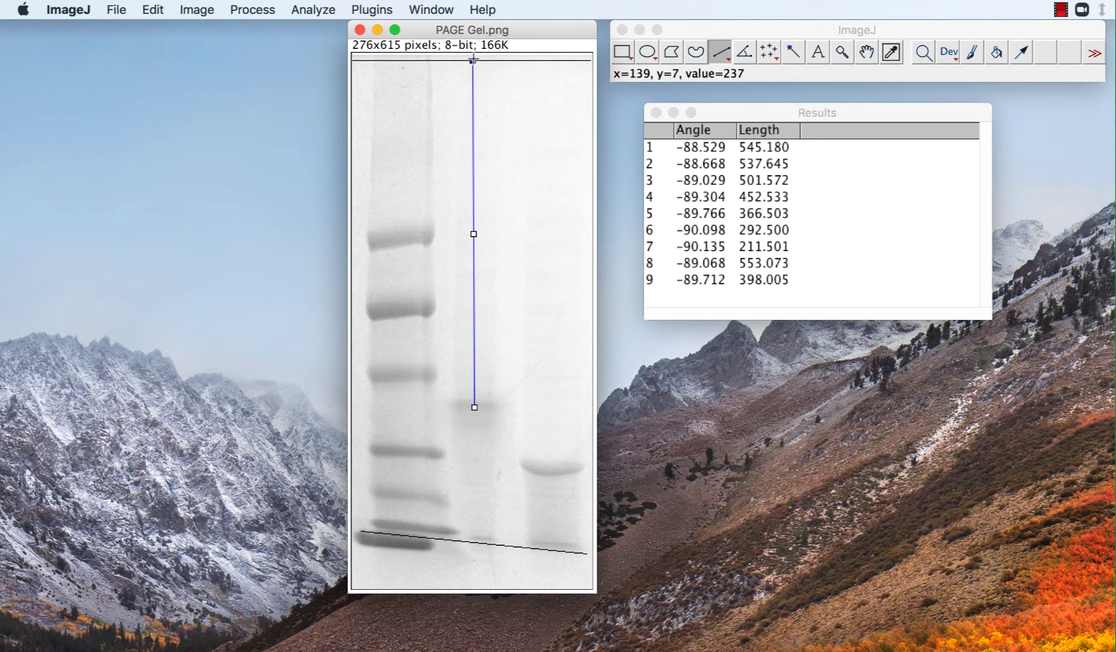
# Measure the right lane to the dye front (562.004) and to its band (477.051)
pyautogui.moveTo(474, 59); pyautogui.dragTo(556, 60)
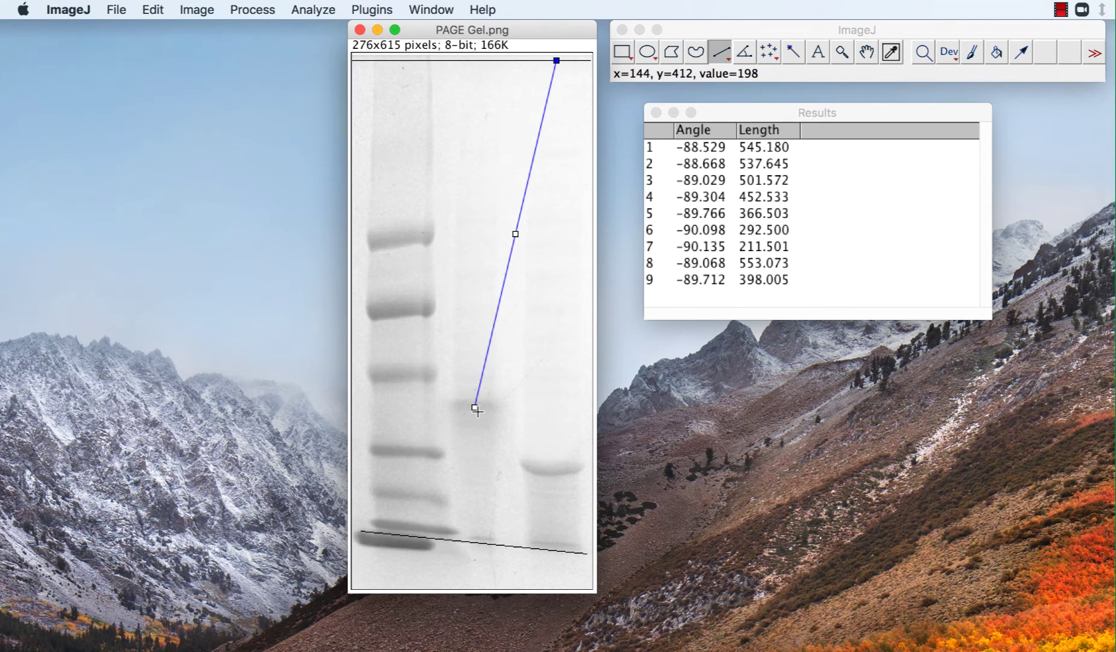
pyautogui.moveTo(474, 408); pyautogui.dragTo(557, 549)
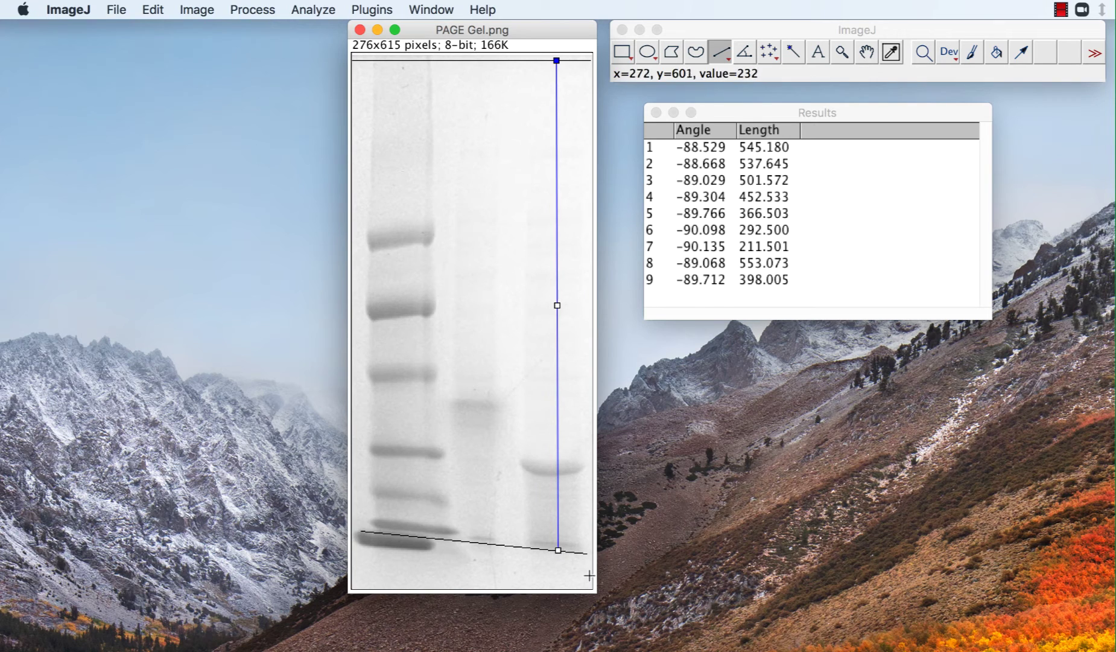
pyautogui.press('super+m')
pyautogui.moveTo(558, 550); pyautogui.dragTo(551, 475)
pyautogui.press('super+m')
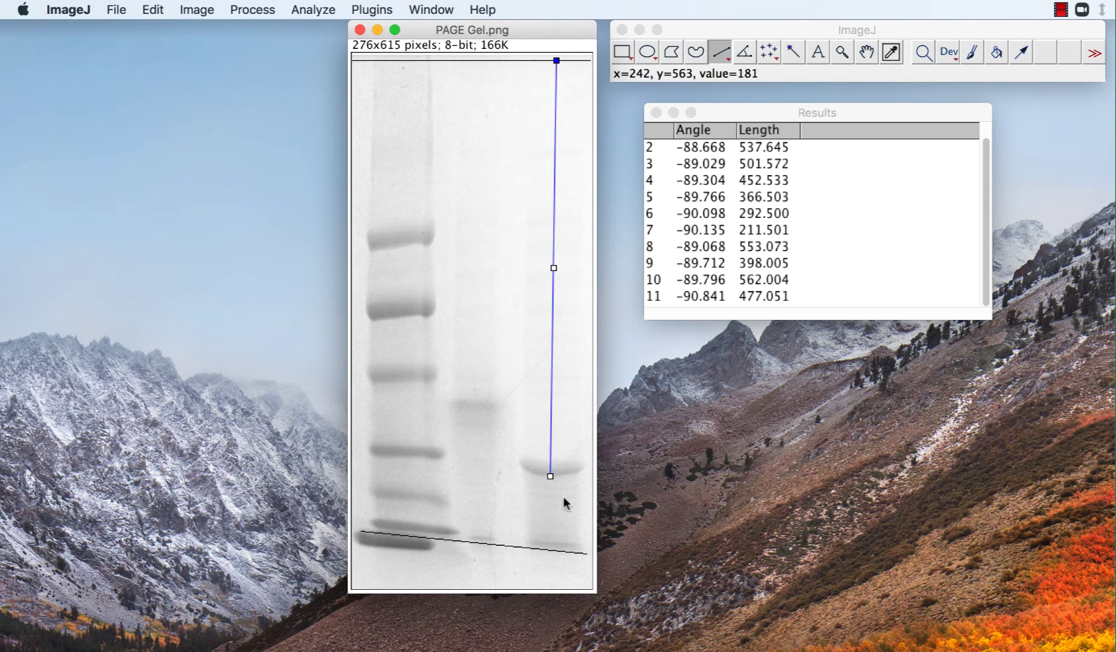
# Clear the measurement line from the gel image
pyautogui.click(571, 323)
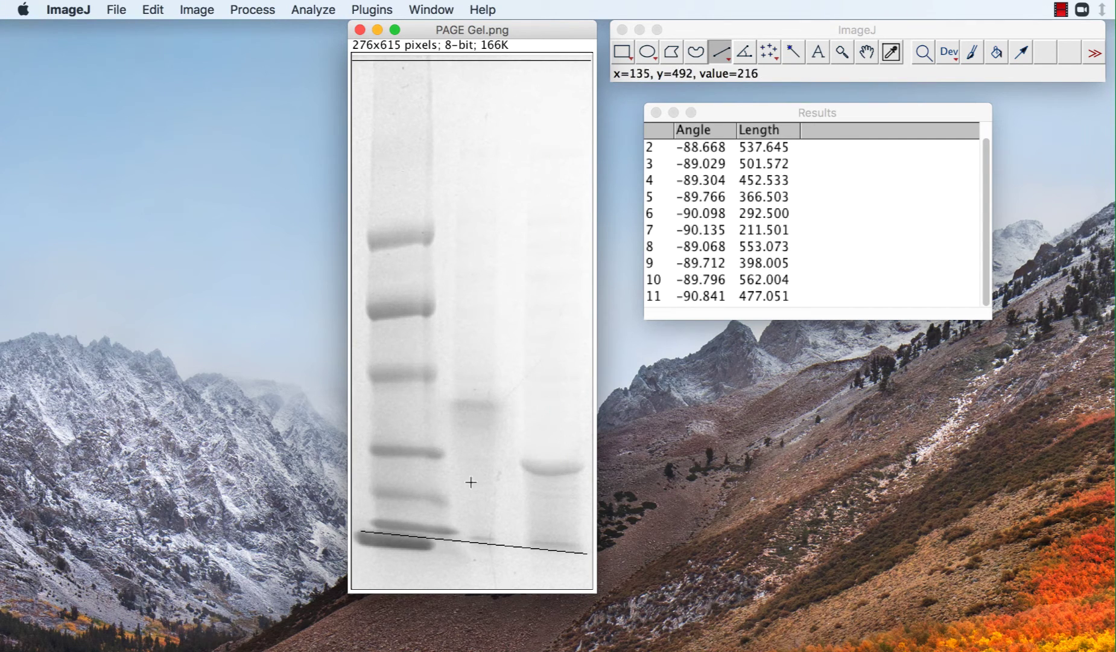
pyautogui.scroll(1, 695, 235)
pyautogui.scroll(-1, 696, 239)
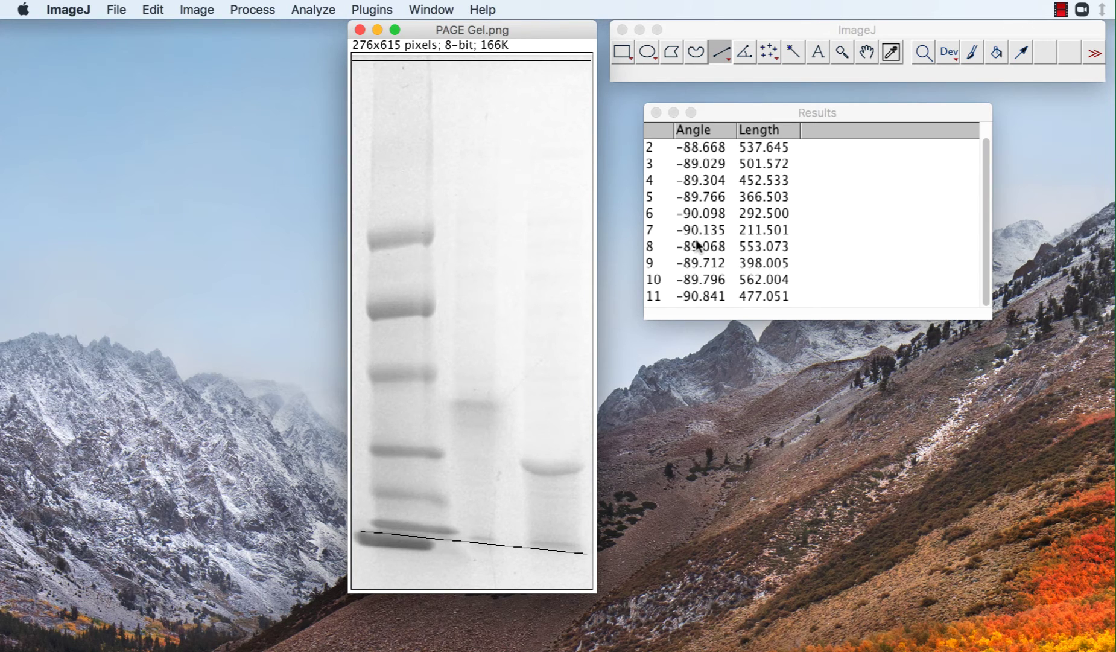
# Cancel saving the gel image and bring the Results window to the front
pyautogui.click(119, 7)
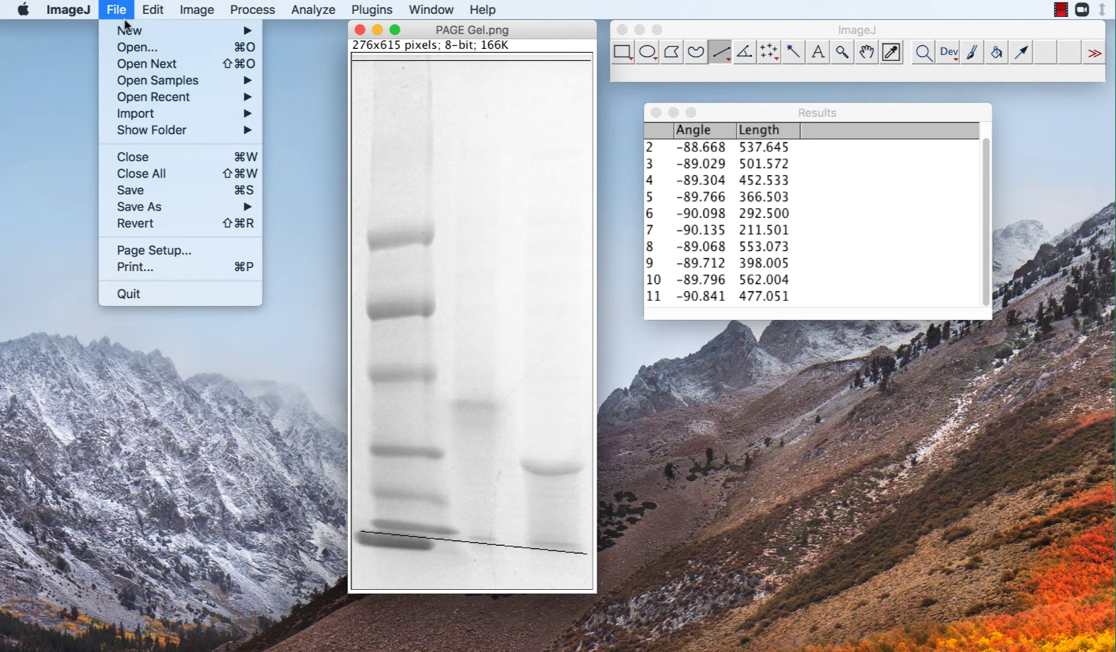
pyautogui.click(140, 189)
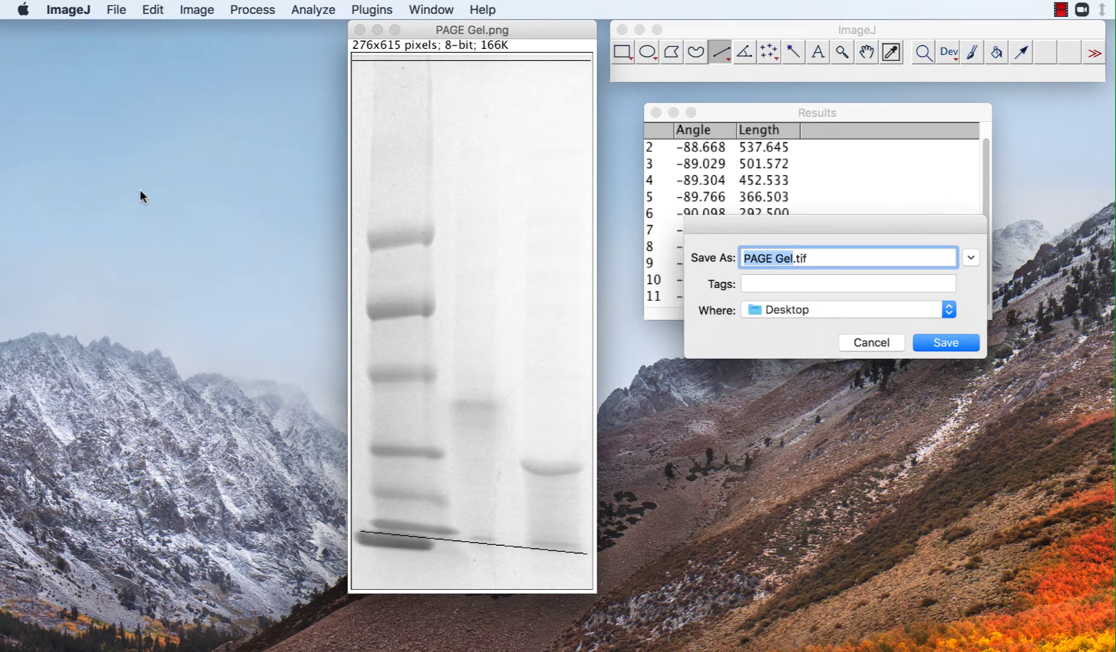
pyautogui.click(879, 347)
pyautogui.click(782, 107)
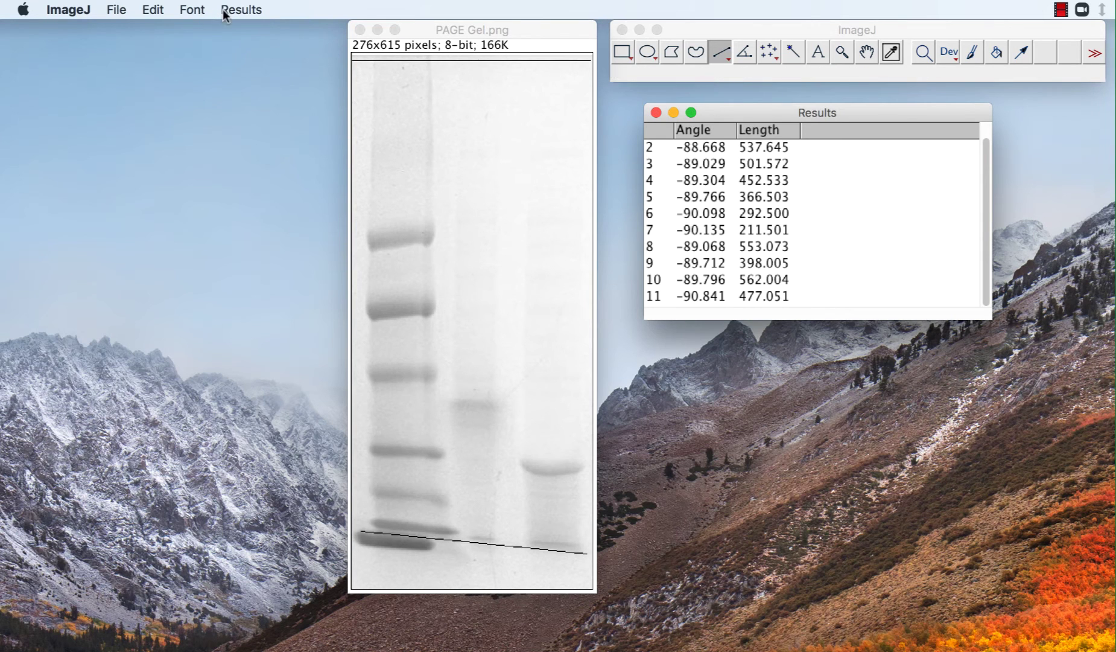
# Save the Results table as Results.csv on the Desktop and copy measurement rows 2–11
pyautogui.click(117, 10)
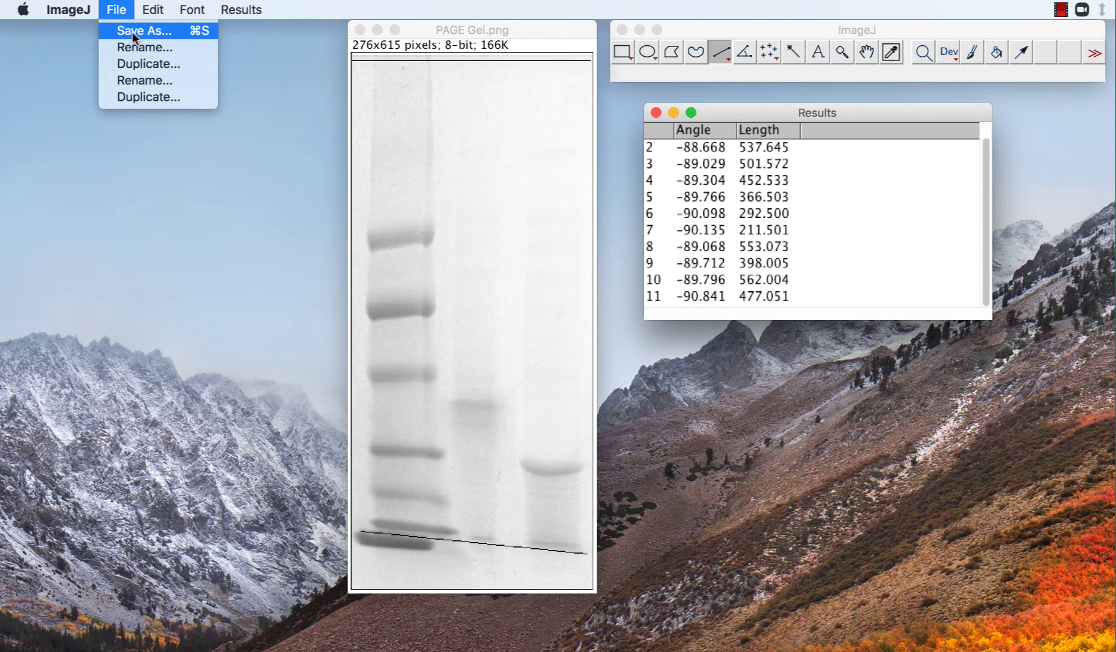
pyautogui.click(745, 110)
pyautogui.click(117, 10)
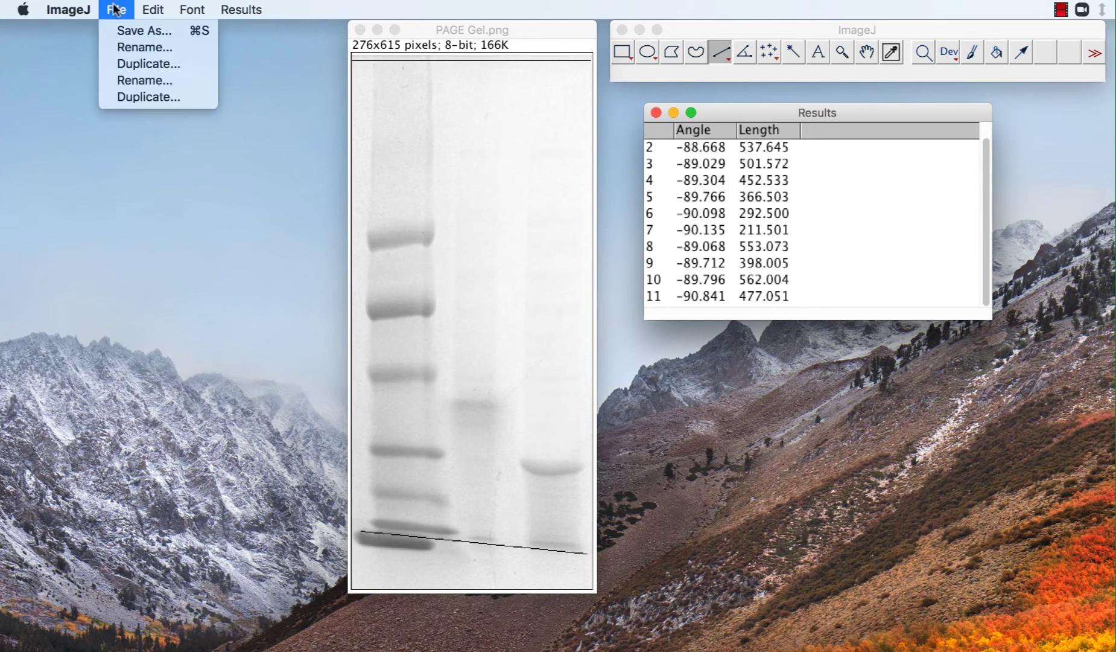
pyautogui.click(112, 33)
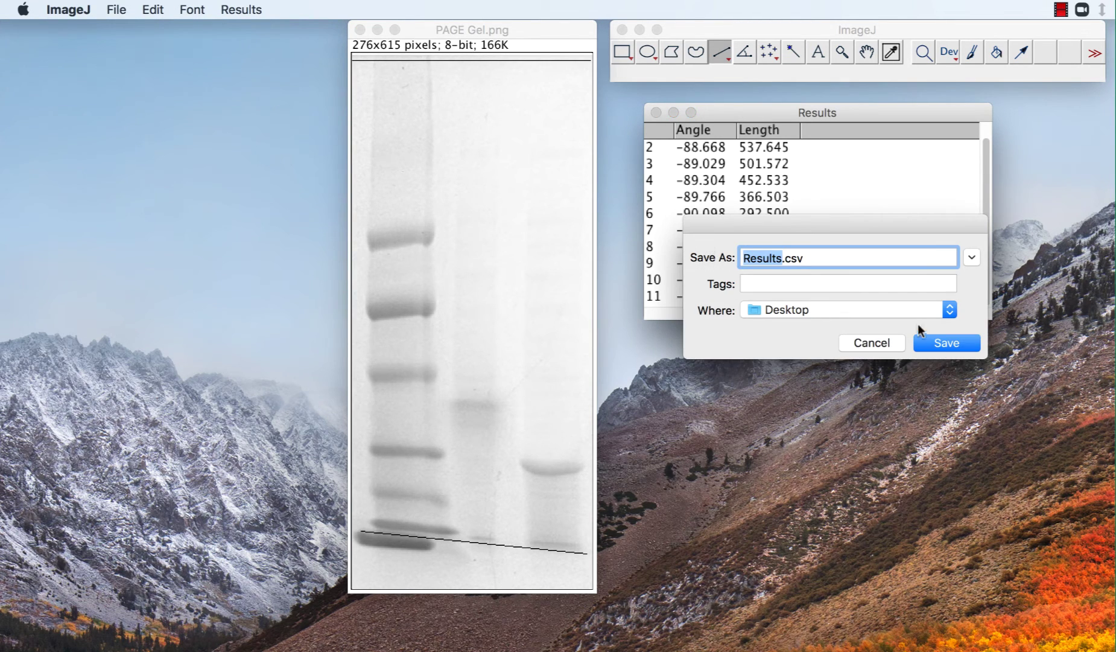
pyautogui.click(946, 343)
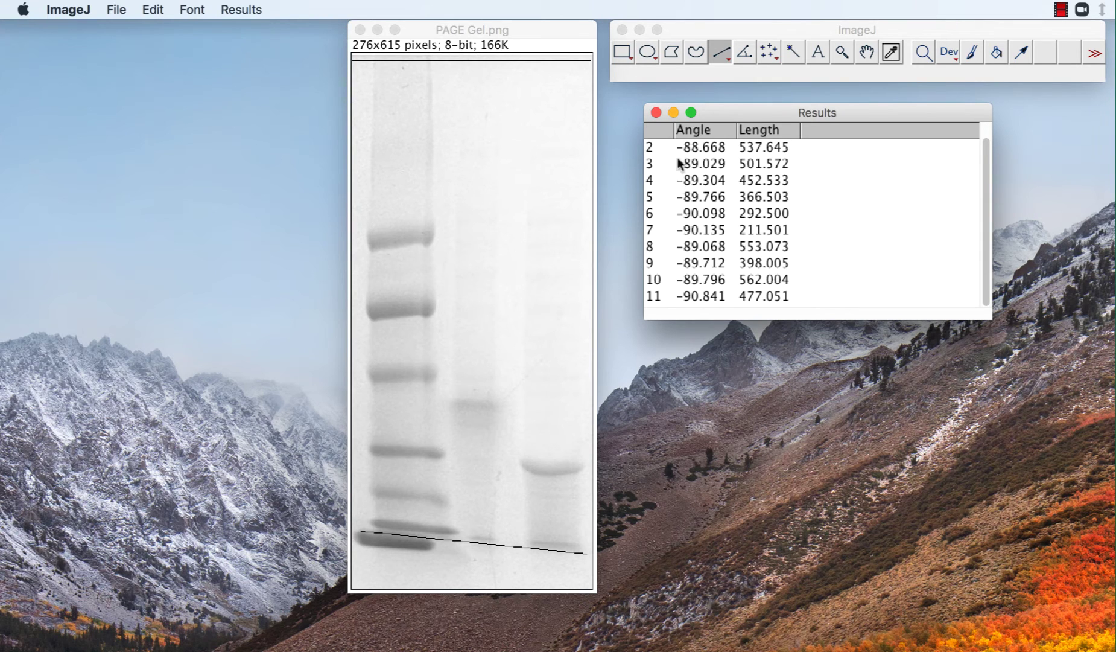
pyautogui.moveTo(664, 146); pyautogui.dragTo(725, 309)
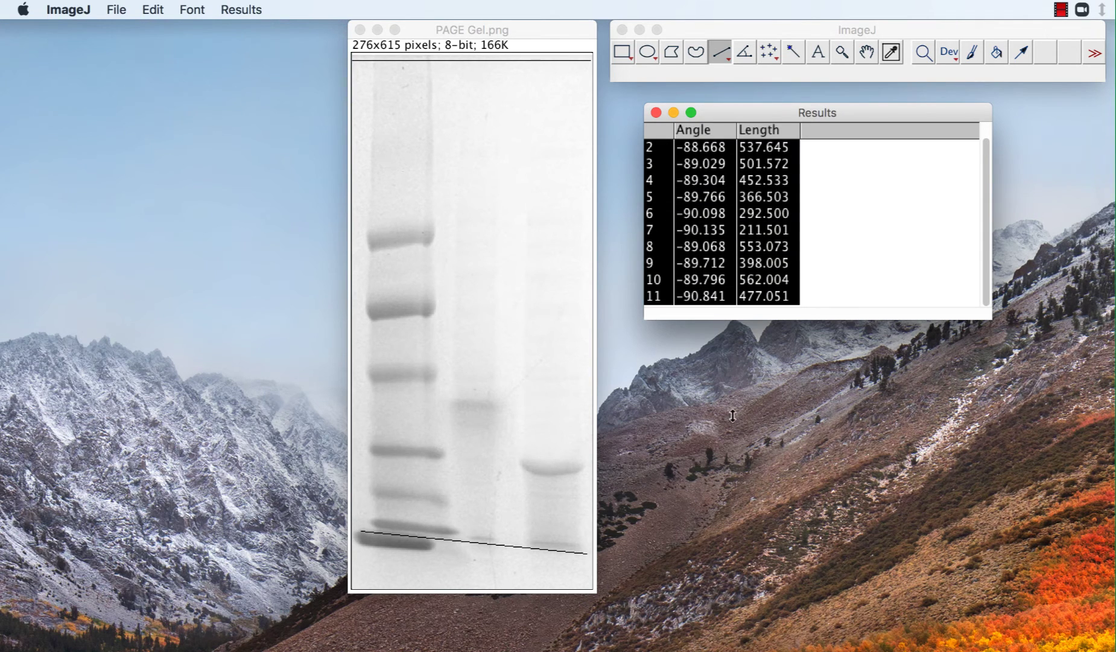
pyautogui.press('super+c')
# Create a blank Excel workbook and paste the copied measurements into it
pyautogui.moveTo(12, 356)
pyautogui.click(16, 492)
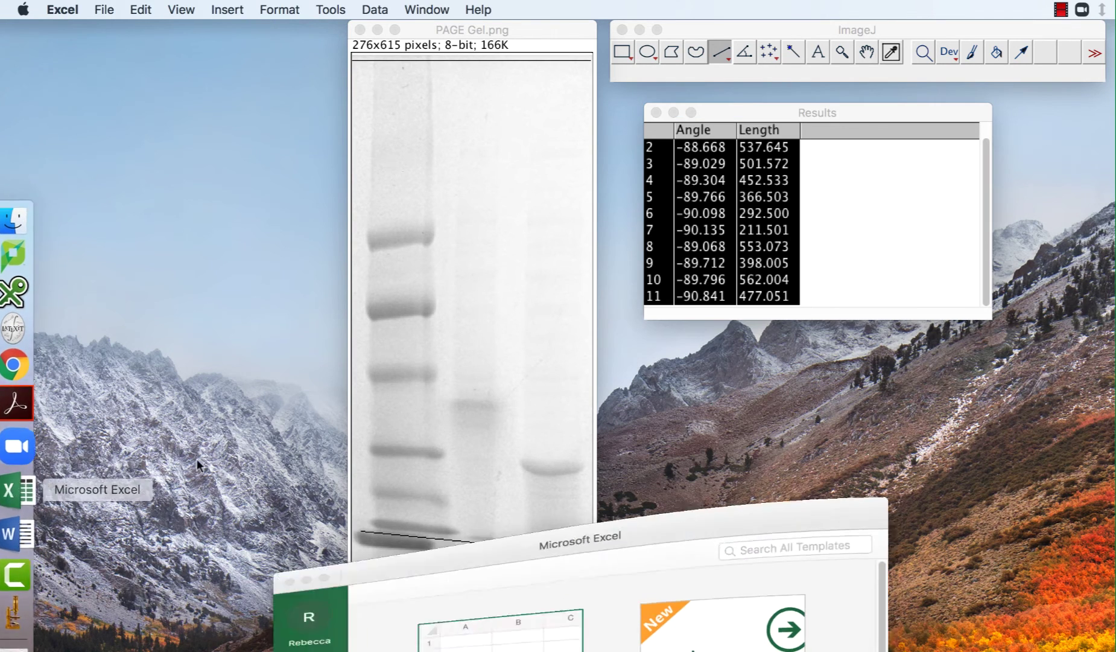
pyautogui.doubleClick(494, 617)
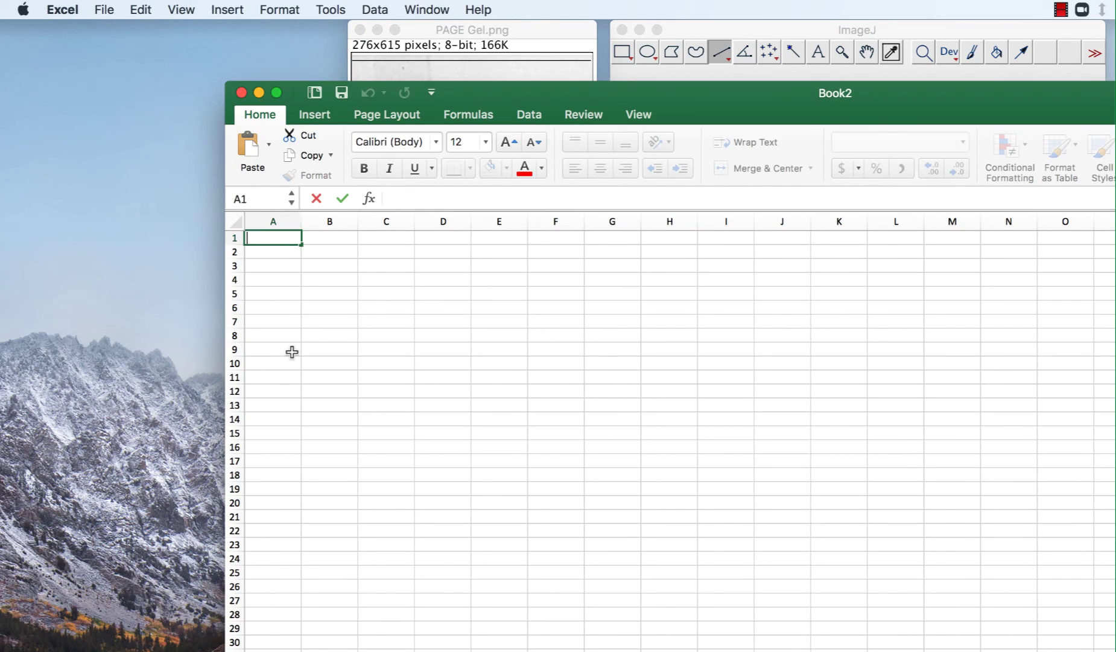
pyautogui.press('super+v')
pyautogui.click(339, 420)
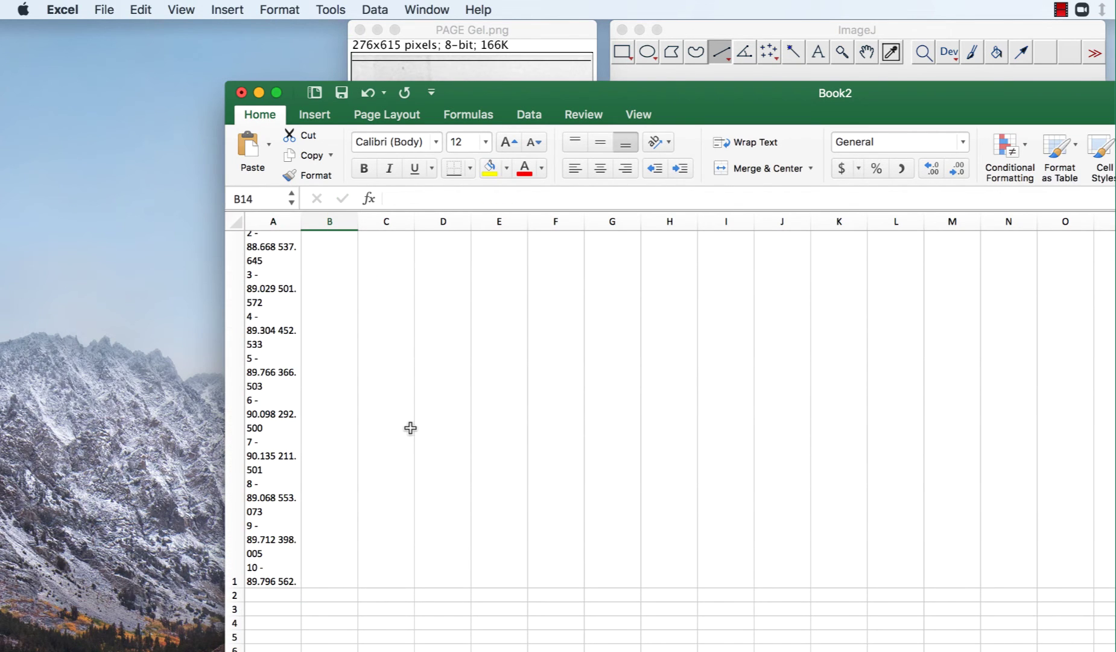
# Undo the single-column paste and paste again into A1 across three columns
pyautogui.press('super+z')
pyautogui.click(411, 426)
pyautogui.click(282, 235)
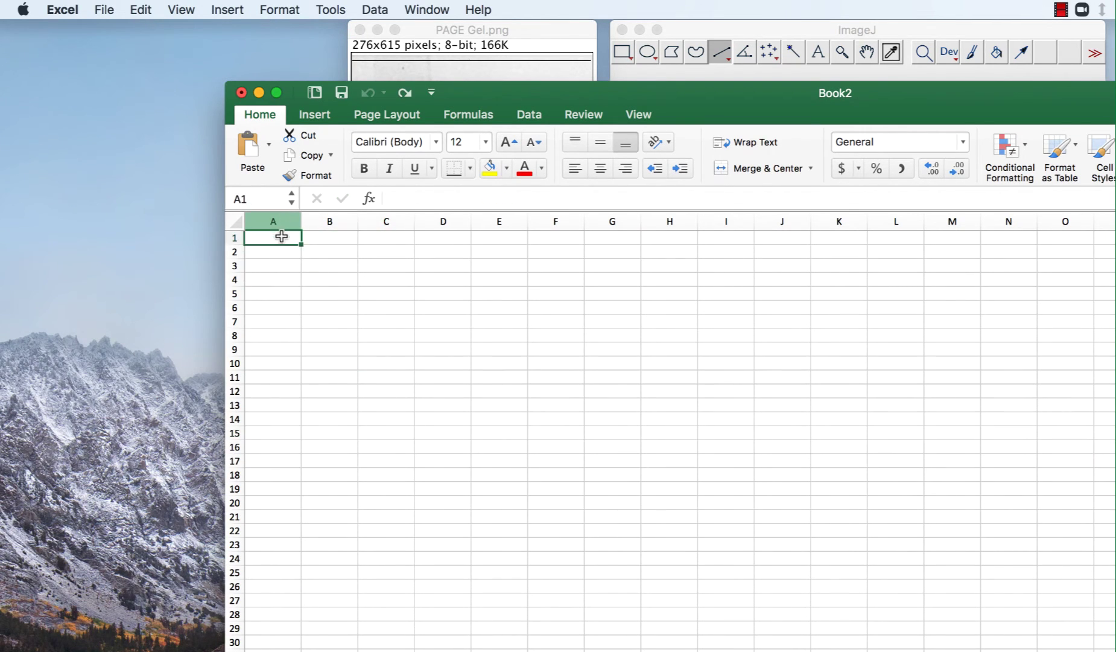
pyautogui.press('super+v')
pyautogui.click(482, 320)
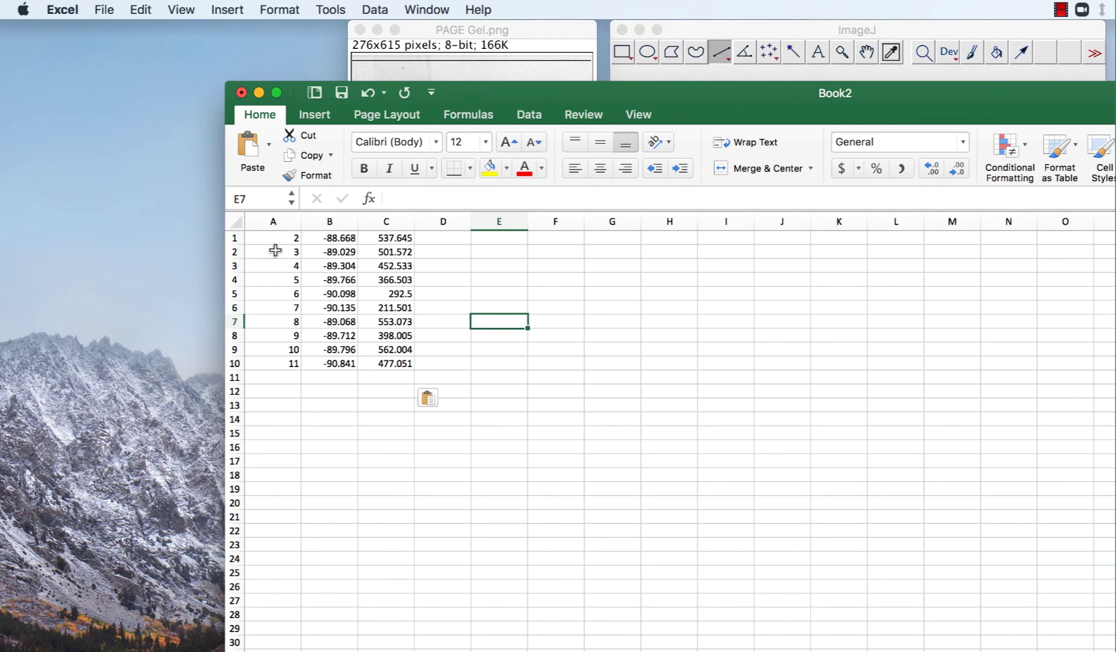
# Check the pasted block A1:C10, including the first angle in B1 and length in C1
pyautogui.moveTo(269, 237); pyautogui.dragTo(384, 363)
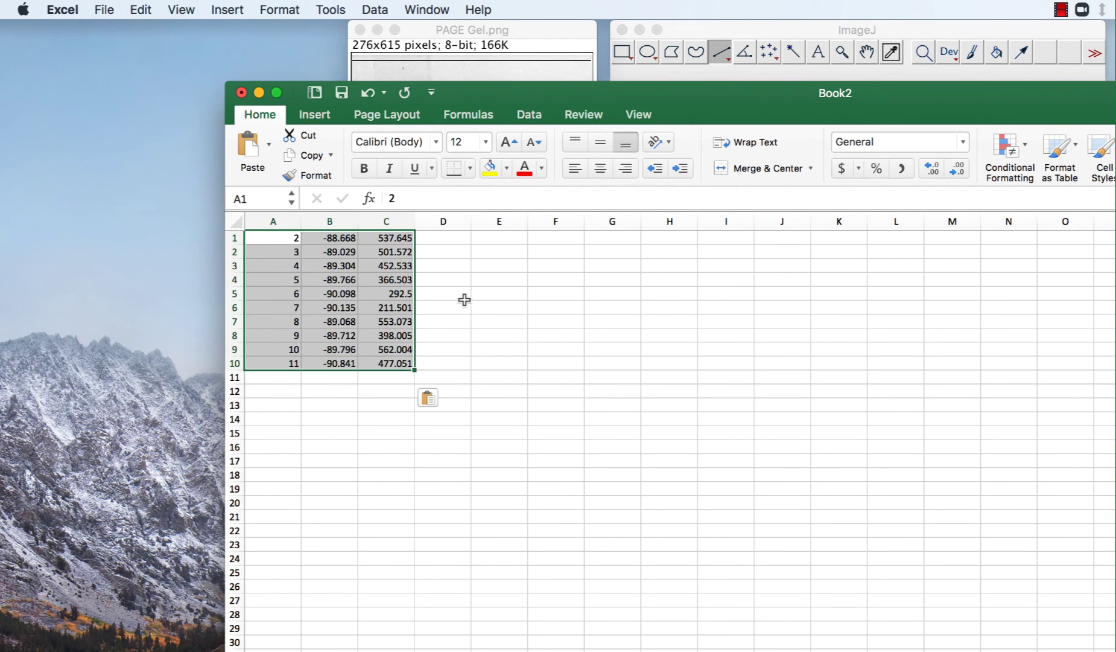
pyautogui.click(420, 239)
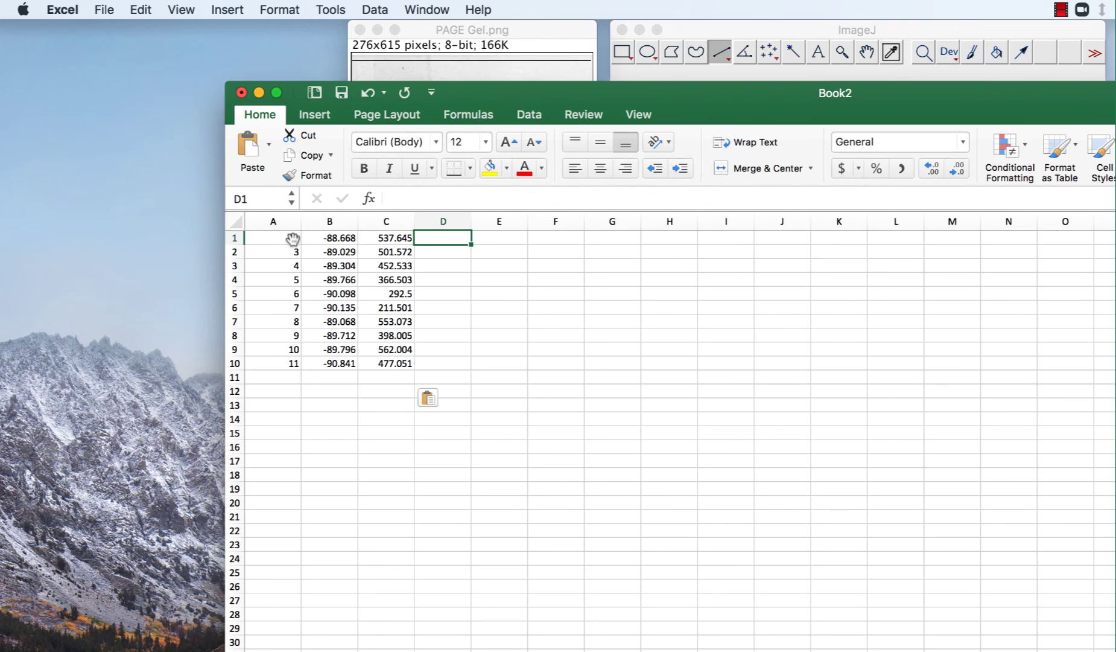
pyautogui.click(324, 240)
pyautogui.click(390, 236)
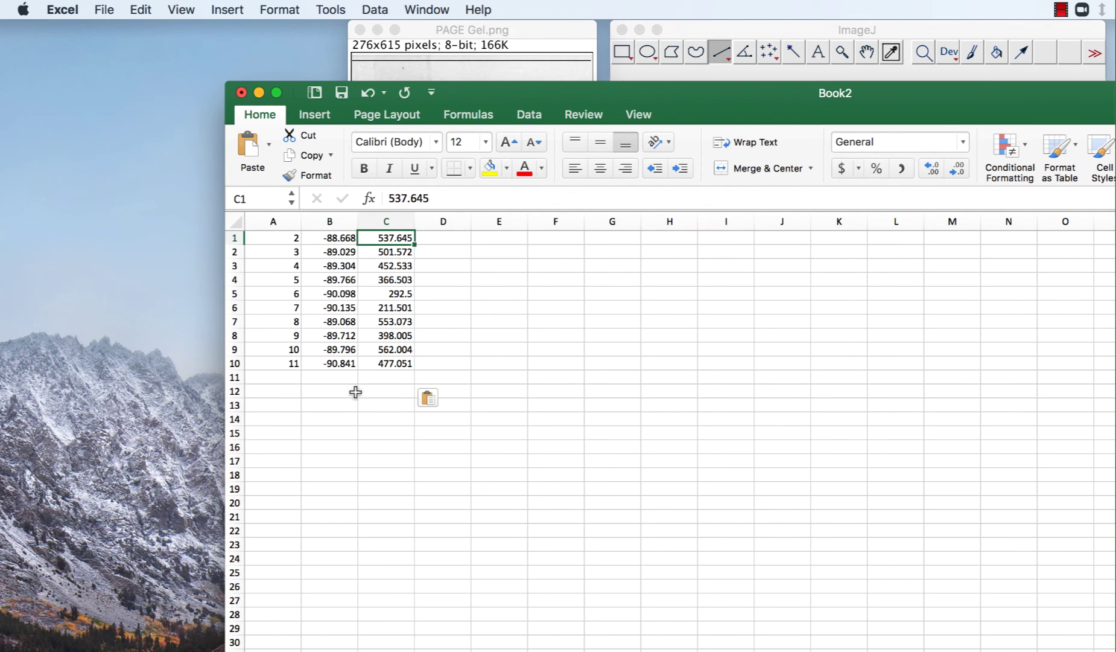